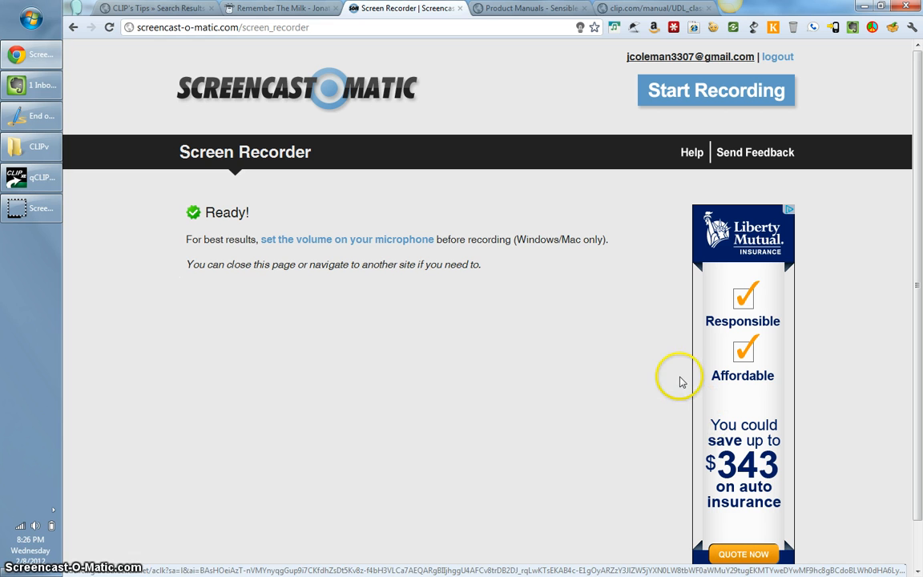
Create a new folder named '2012 Renewals' in the Documents library and open it.
left_click(32, 19)
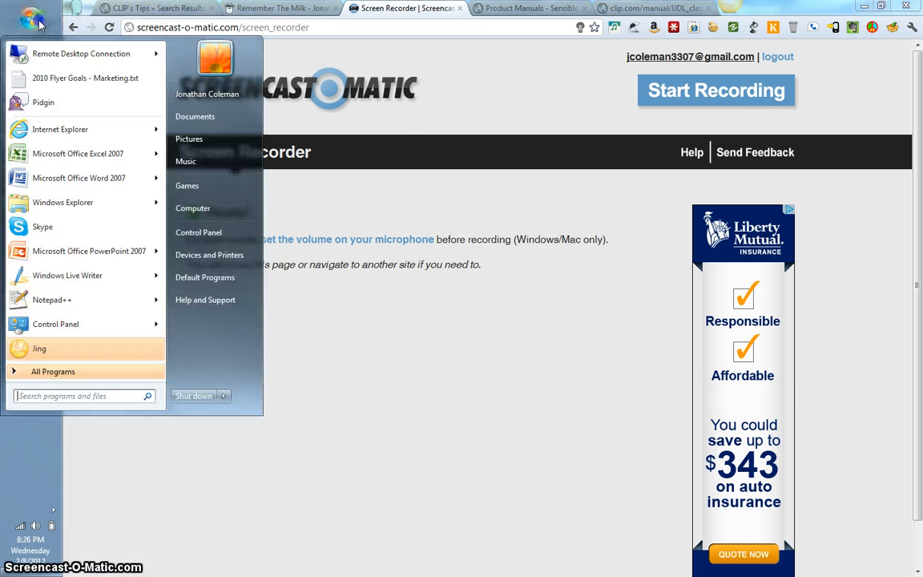
left_click(199, 118)
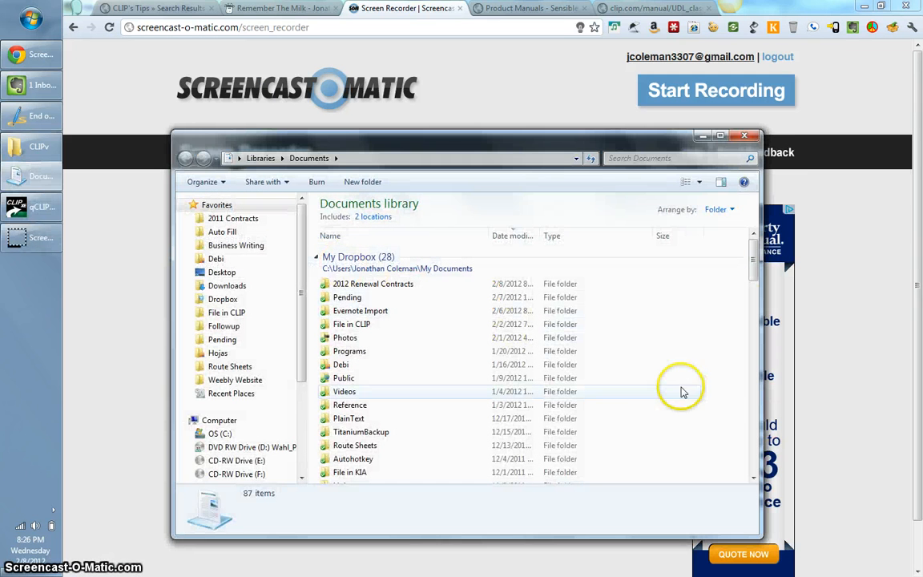
right_click(635, 363)
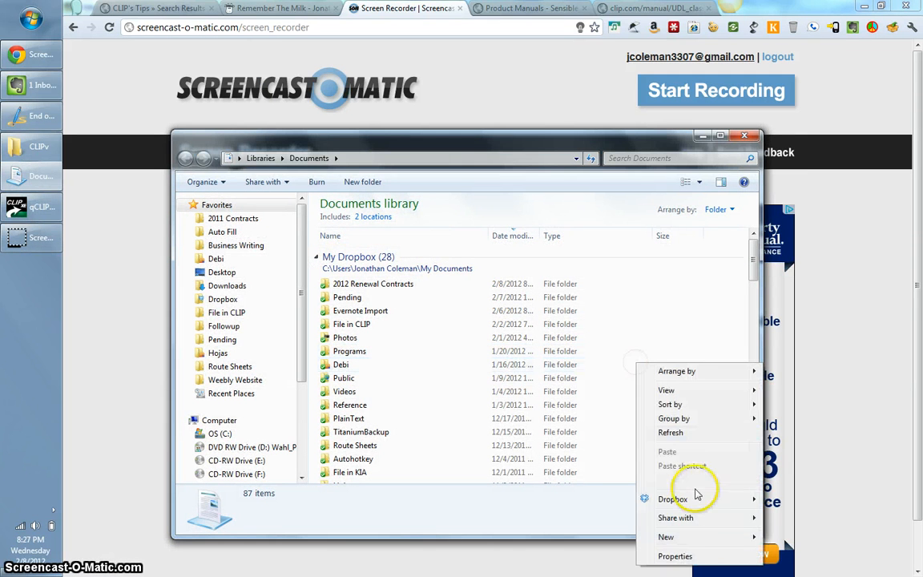
mouse_move(695, 535)
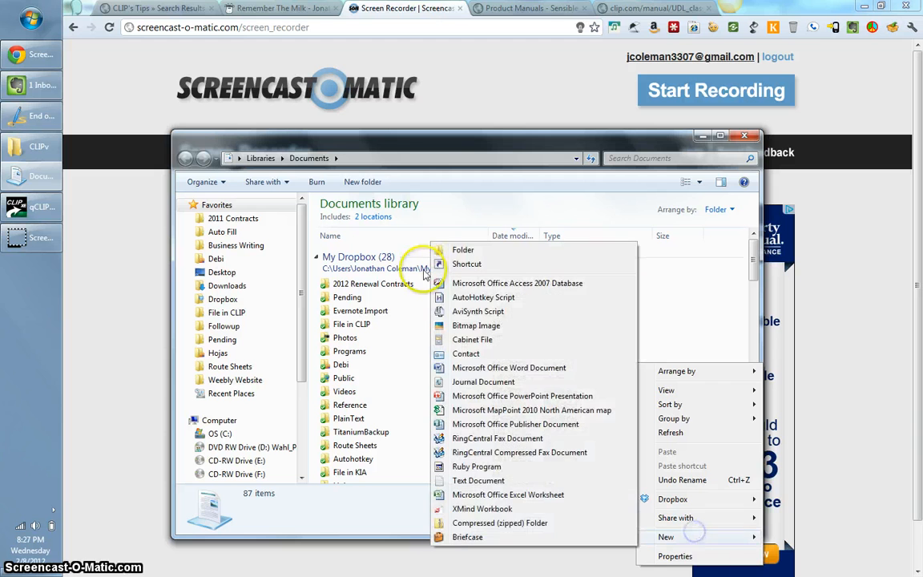
left_click(462, 248)
type("2012 Ren")
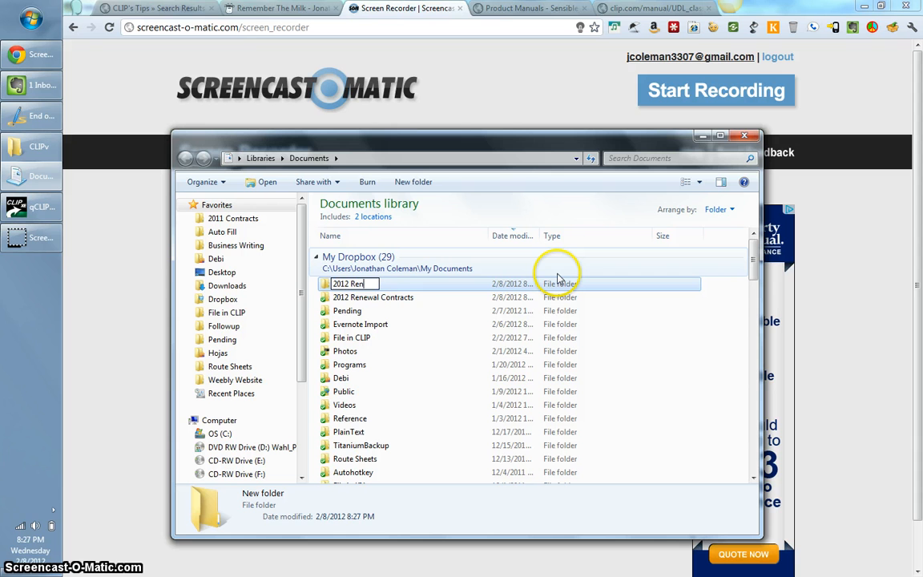
type("ewals")
key("Return")
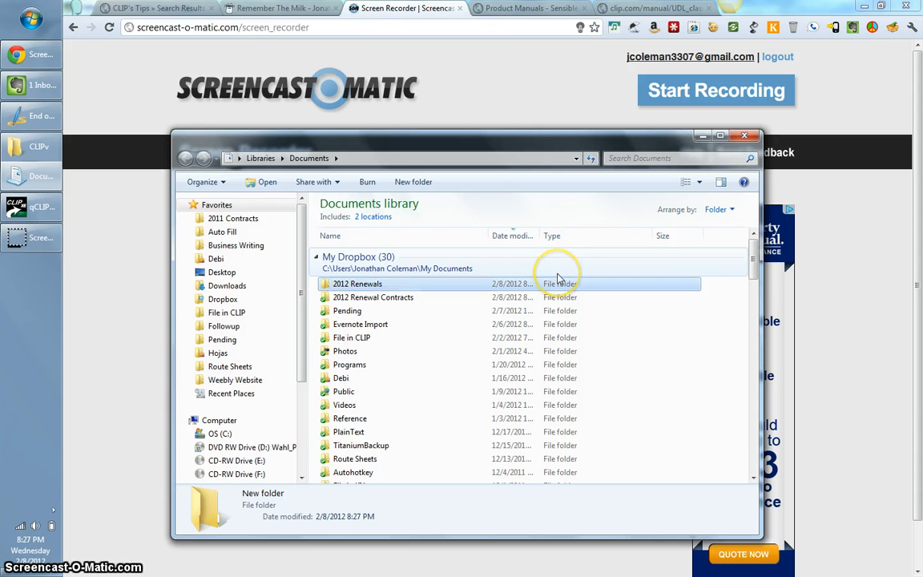
left_click(365, 289)
double_click(365, 286)
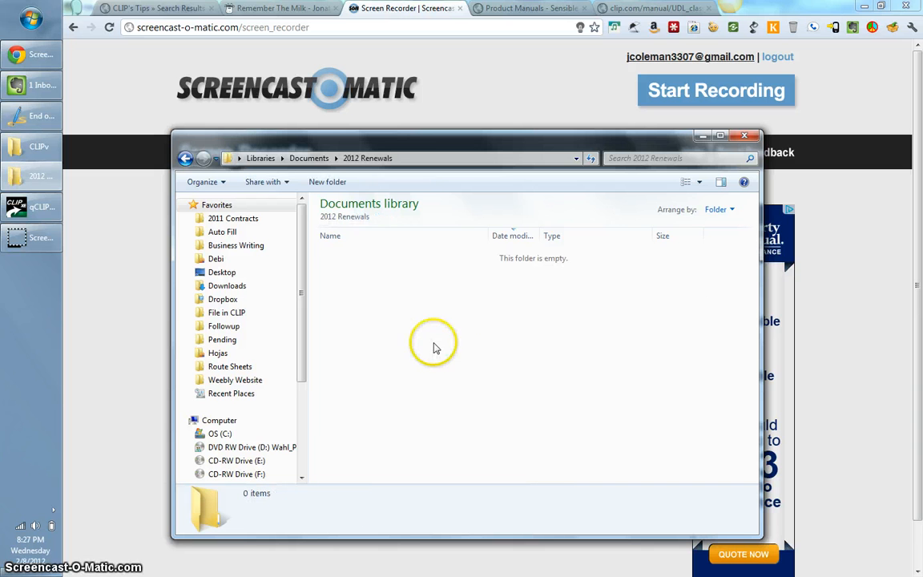
Bring qCLIPxe Pro to the front and show the Reports > Custom Reports choices.
left_click(27, 209)
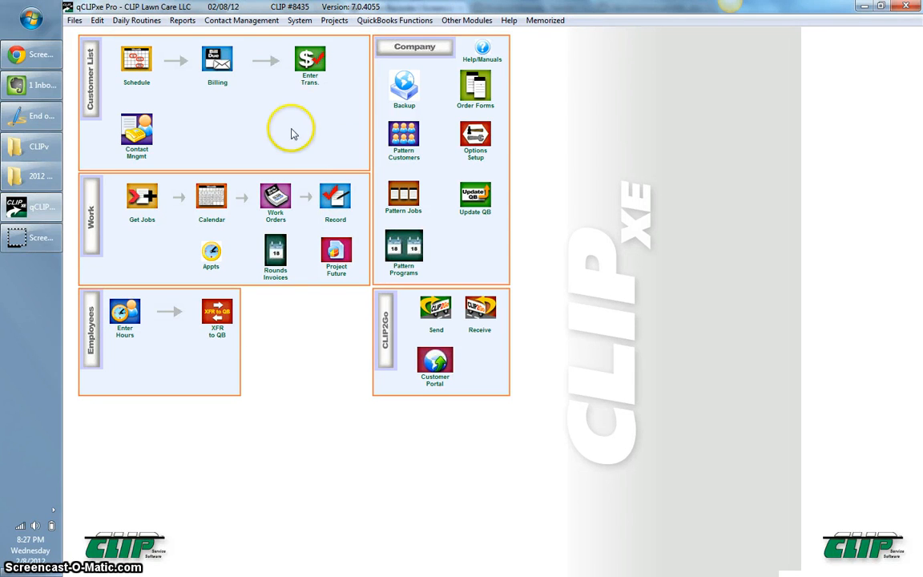
left_click(184, 24)
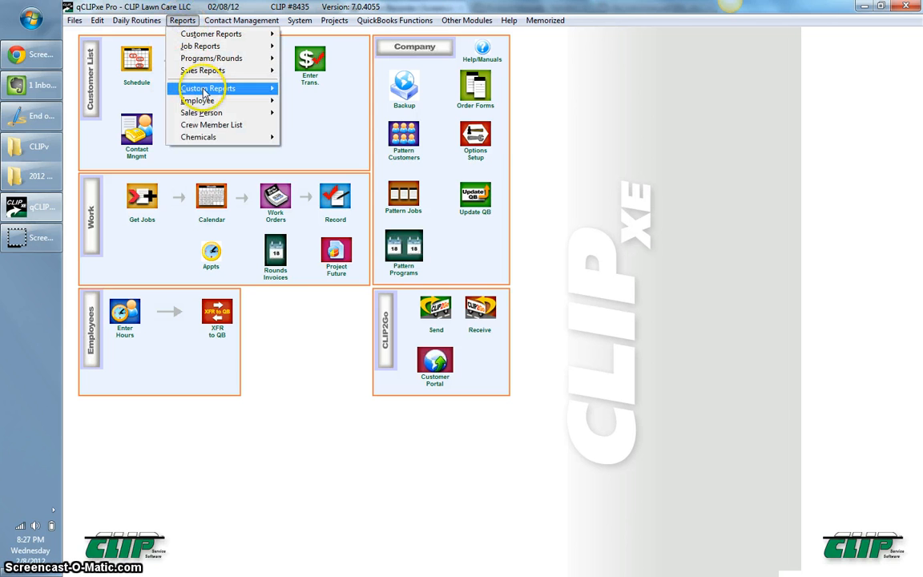
mouse_move(204, 92)
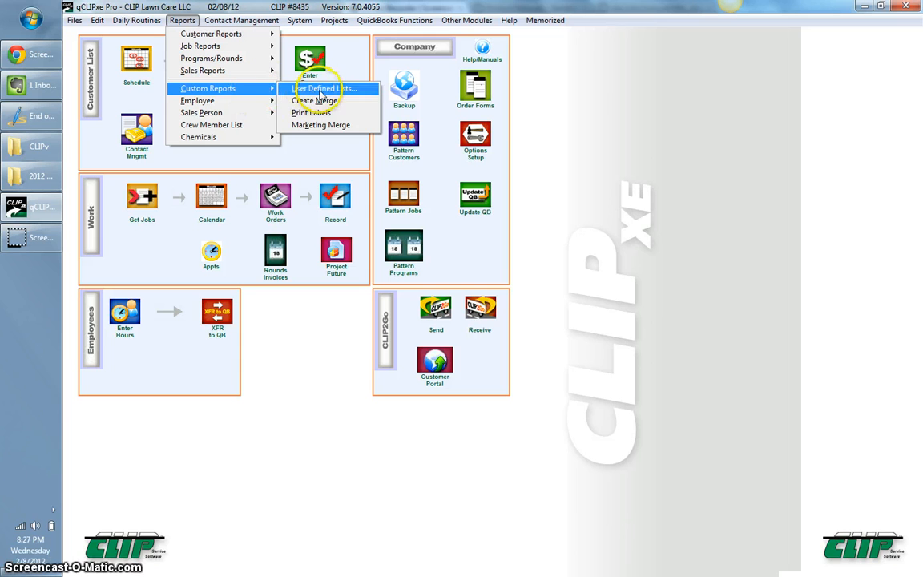
Create a new user-defined list '2012 Renewals' using the Customer and Job database set.
left_click(352, 90)
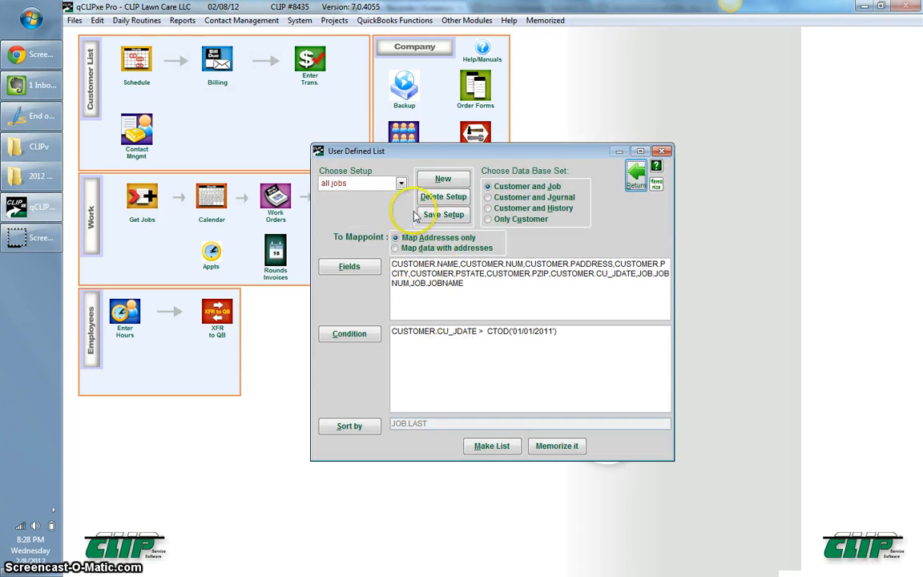
left_click(447, 181)
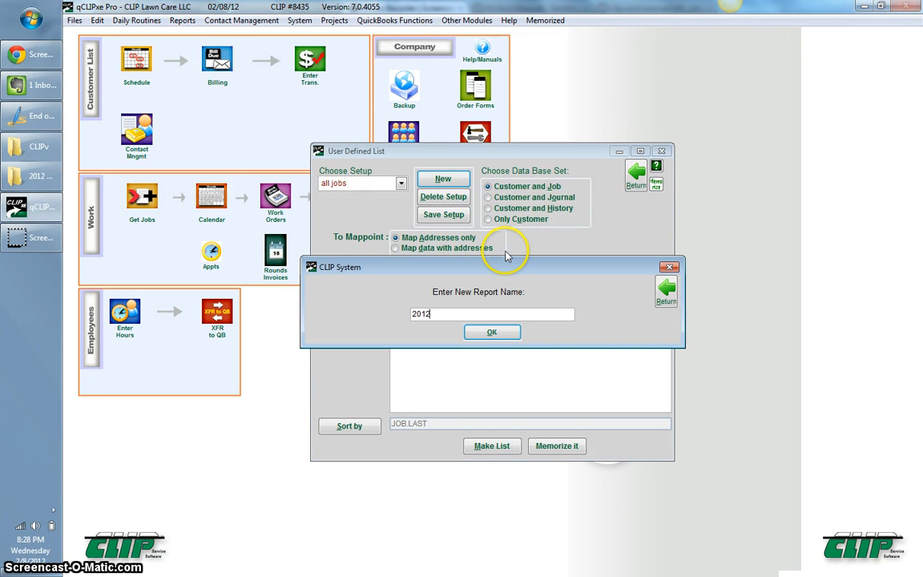
type("2012 Renewals")
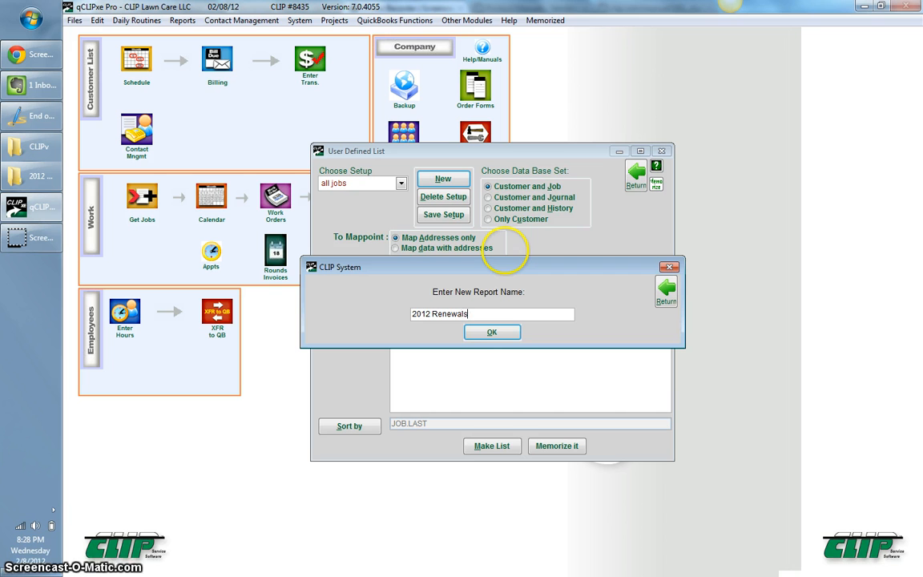
left_click(490, 334)
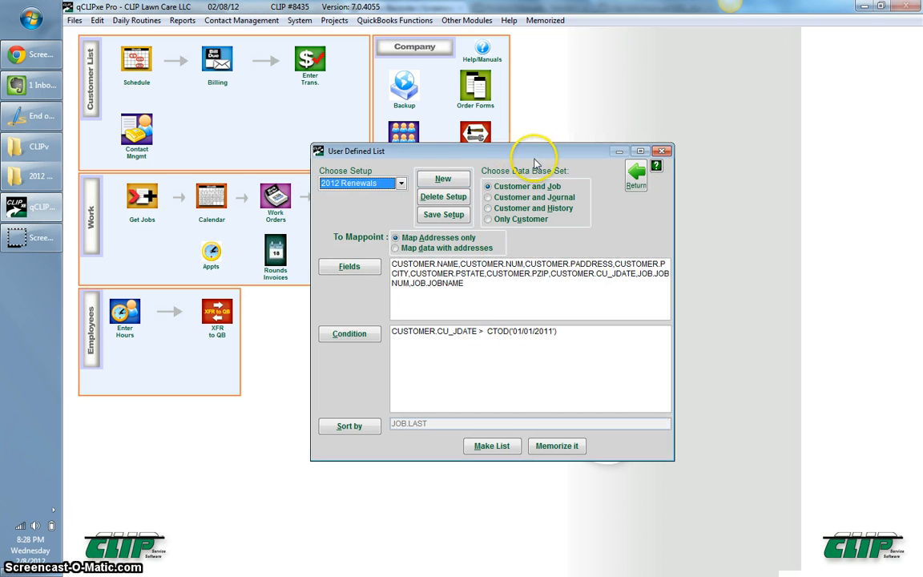
left_click(505, 189)
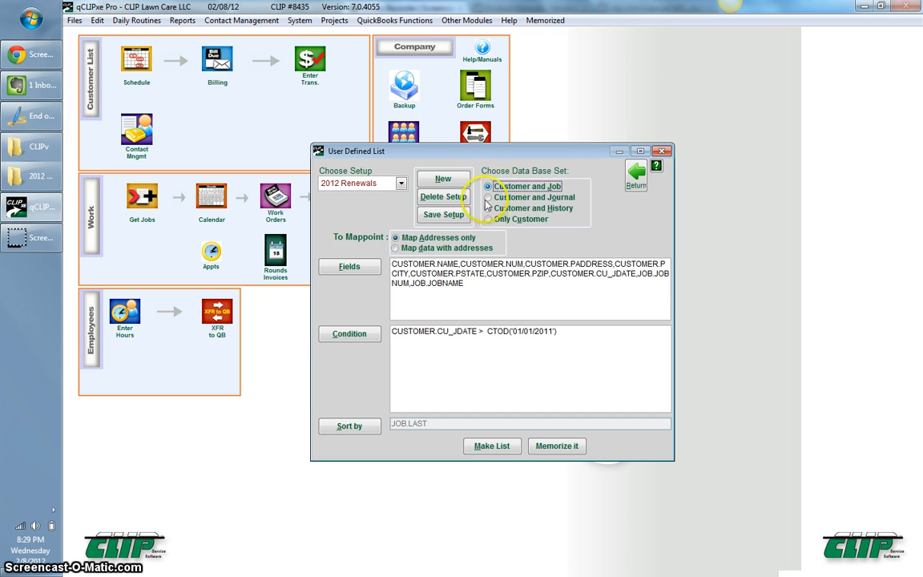
Clear all fields, then include Property Name, Customer Number, and Property Address, City, State and Zip.
left_click(350, 268)
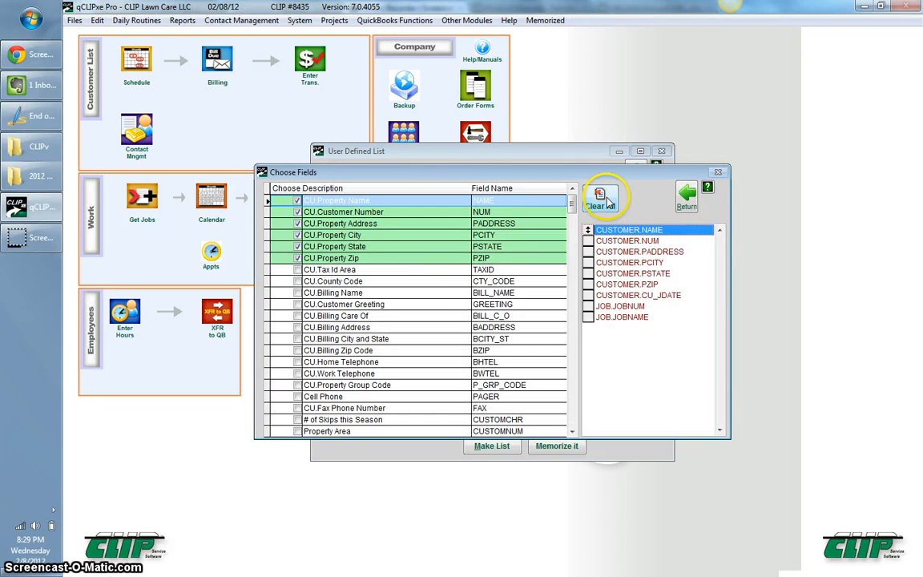
left_click(602, 199)
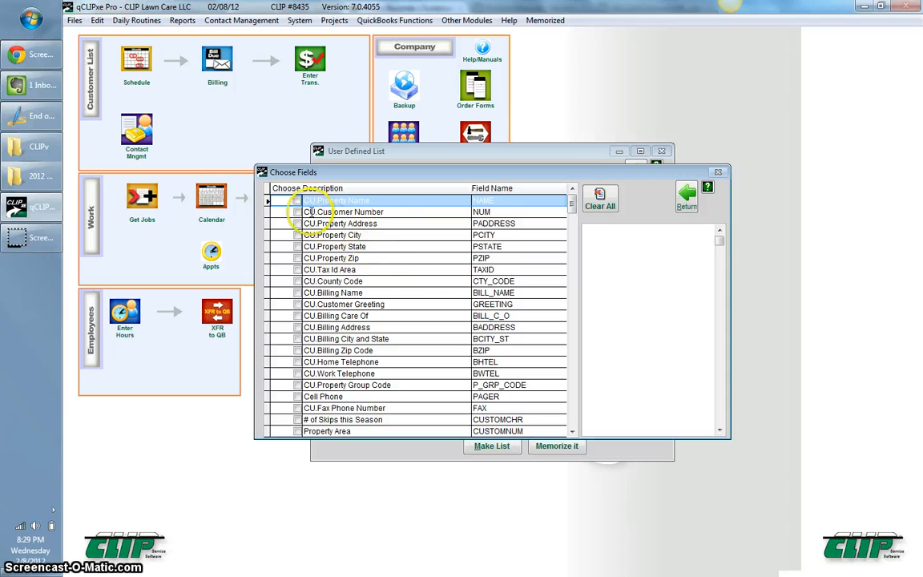
left_click(297, 200)
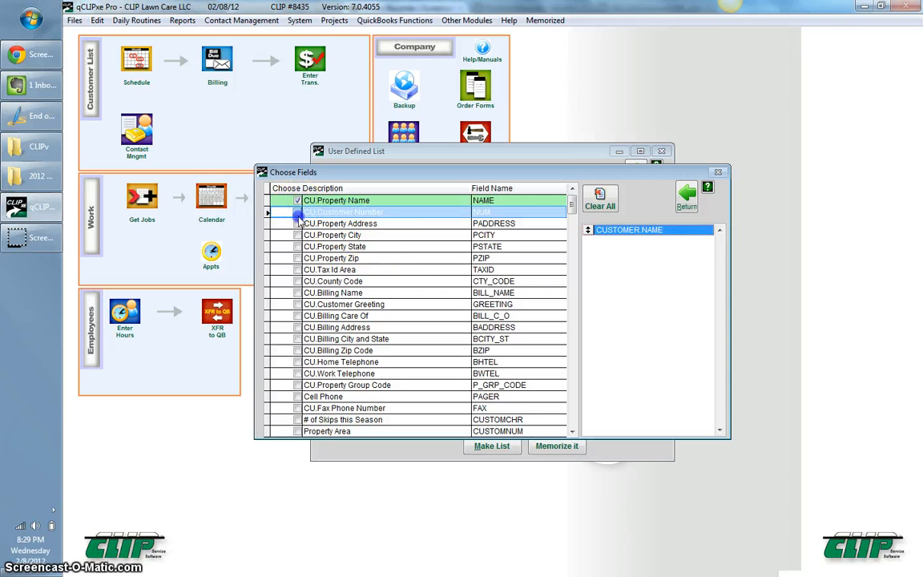
left_click(298, 212)
left_click(298, 225)
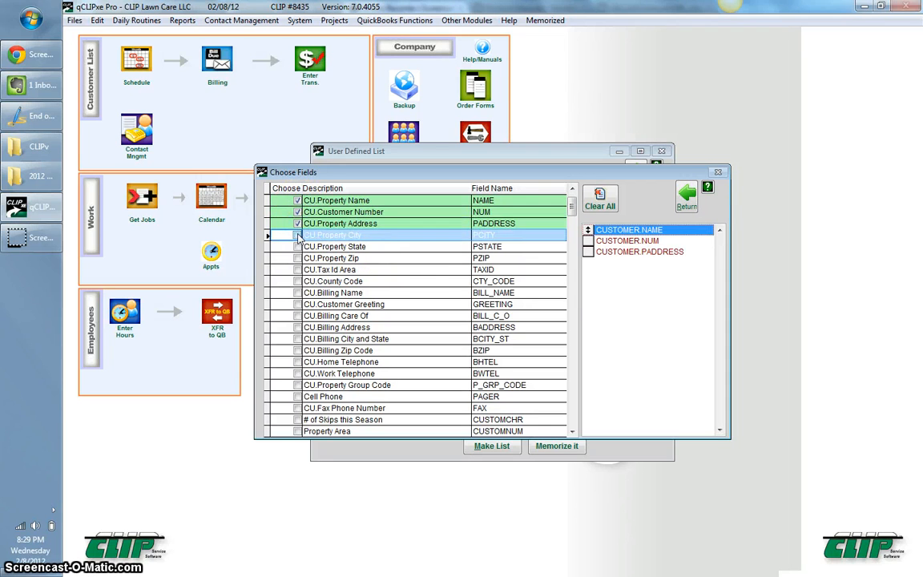
left_click(298, 236)
left_click(298, 246)
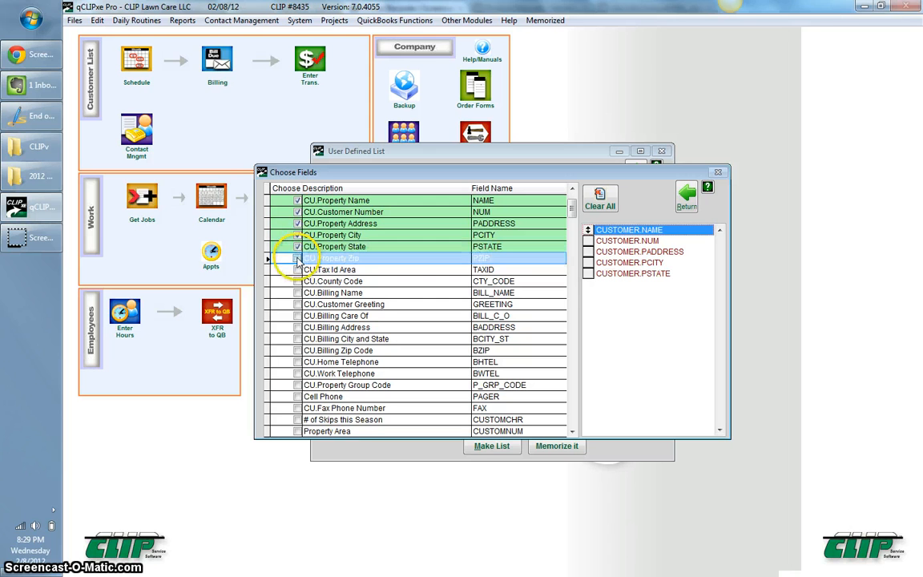
left_click(298, 258)
Also include Billing Name, Billing Address, Billing City and State, and Billing Zip Code.
left_click(298, 293)
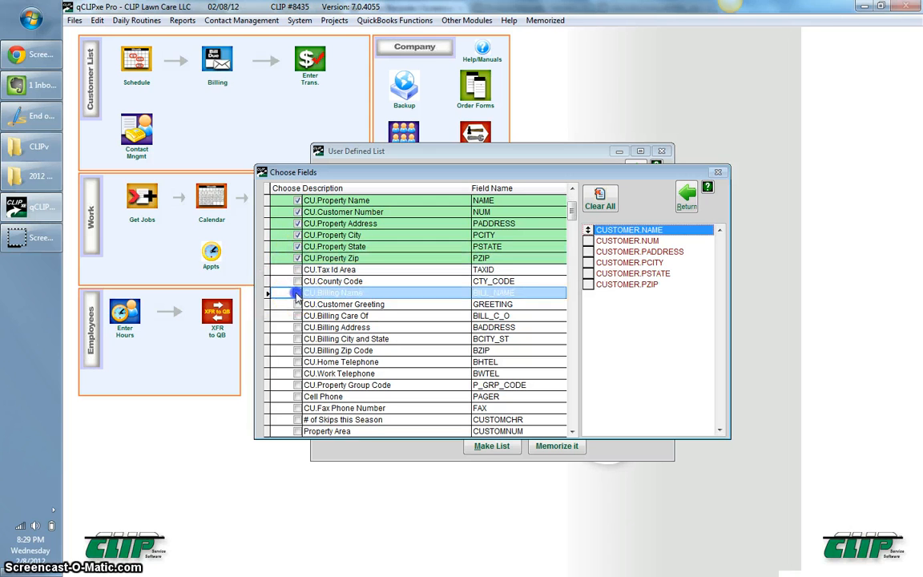
left_click(298, 327)
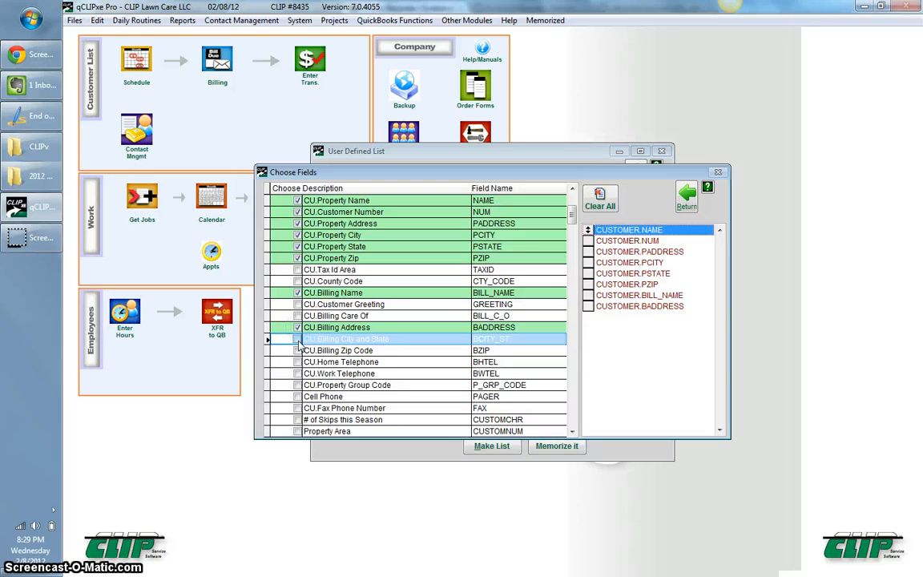
left_click(298, 339)
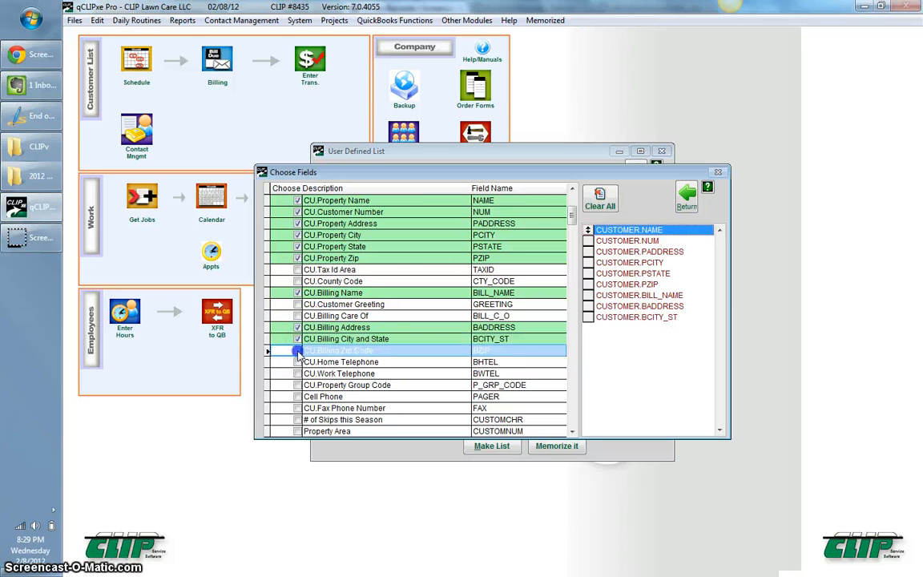
left_click(298, 351)
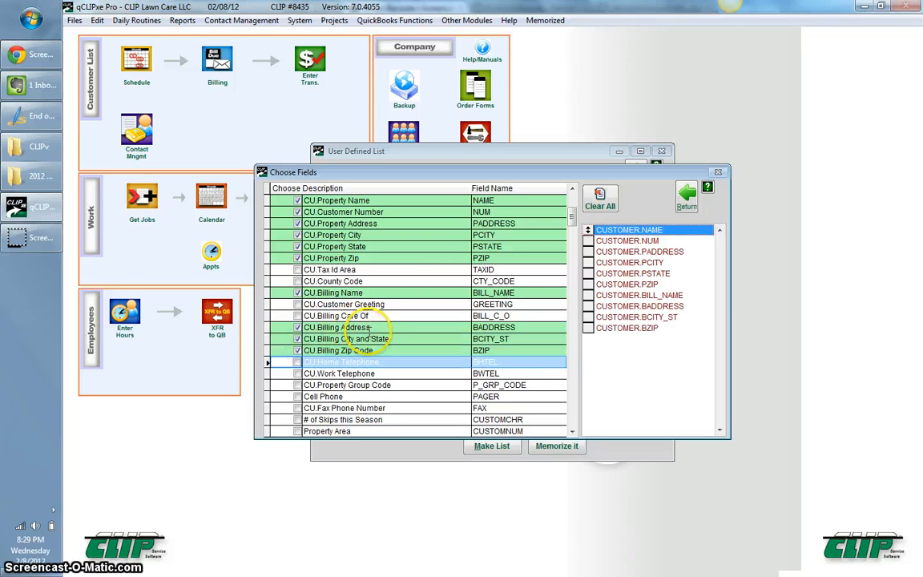
Add the JB fields Job Name, Charge per Job, and Minimum and Maximum # of times per year.
scroll(388, 299, "down", 5)
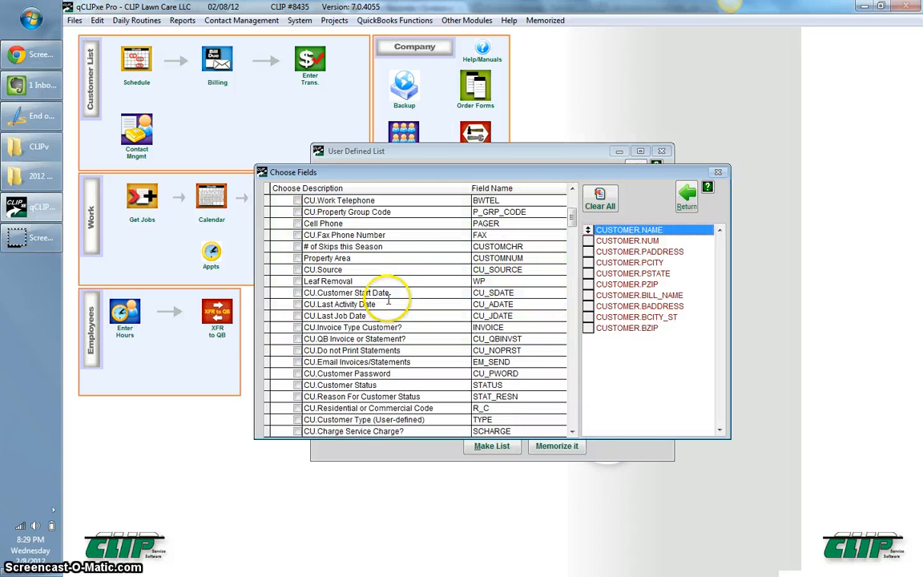
scroll(388, 299, "down", 15)
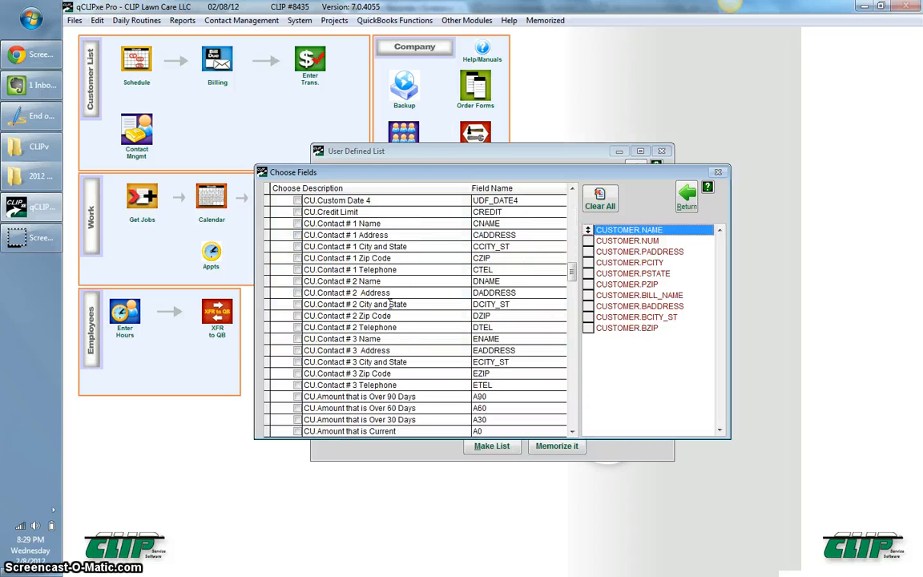
scroll(390, 305, "down", 15)
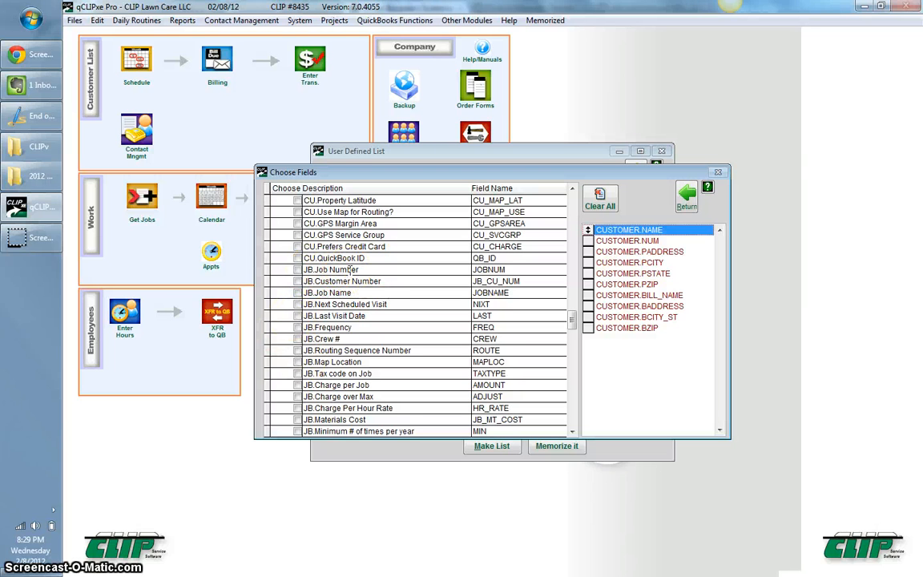
left_click(297, 294)
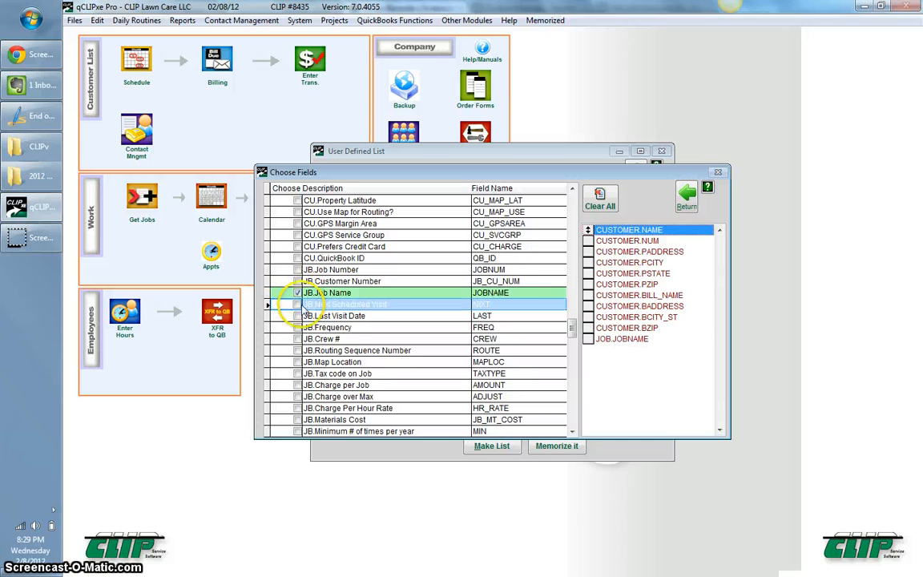
left_click(297, 386)
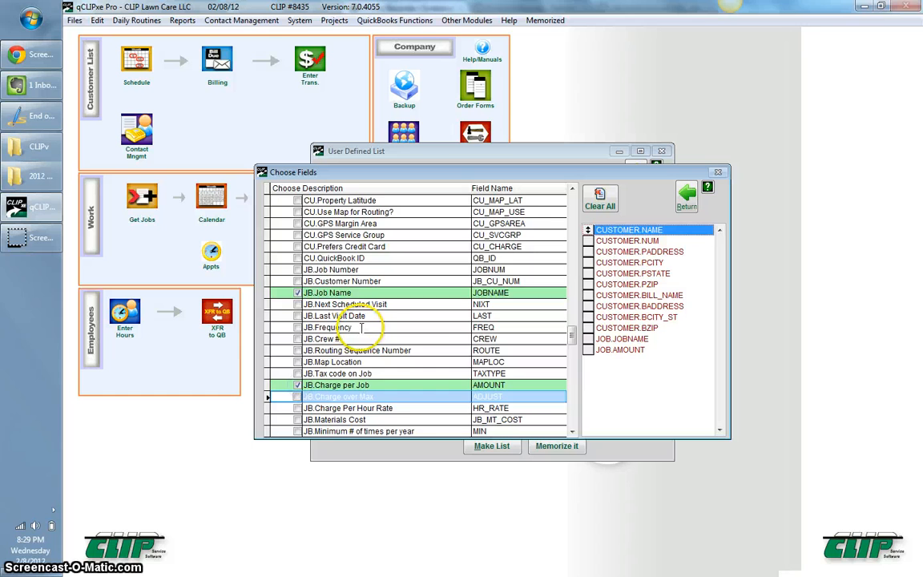
scroll(362, 327, "down", 3)
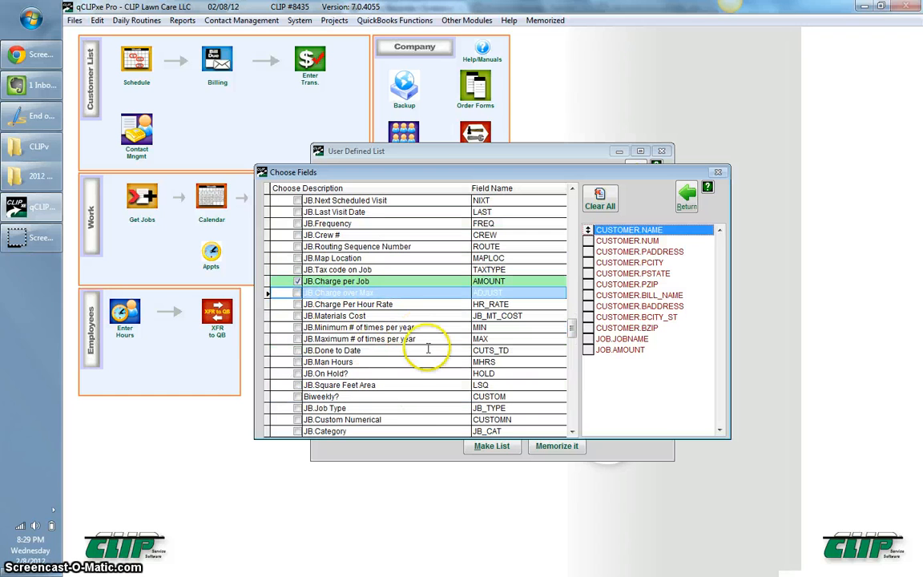
left_click(297, 327)
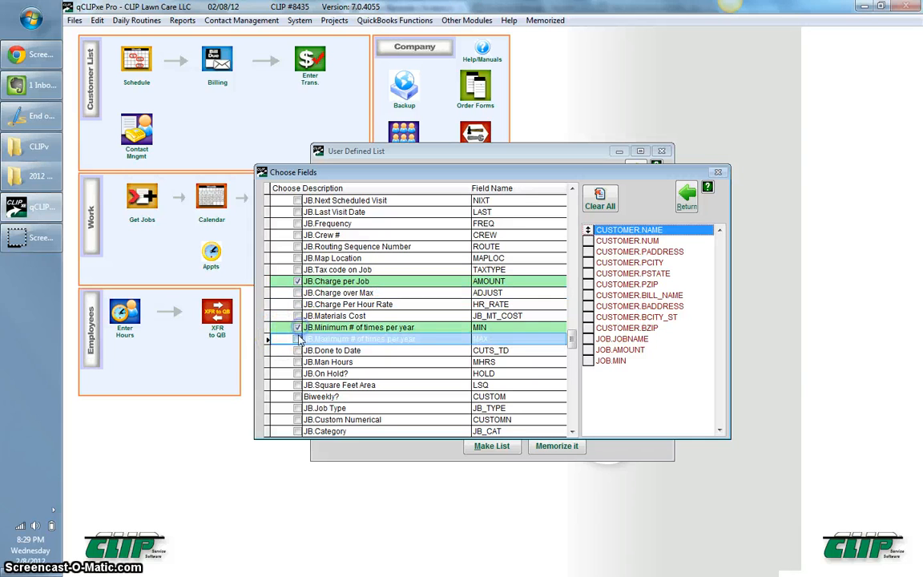
left_click(297, 339)
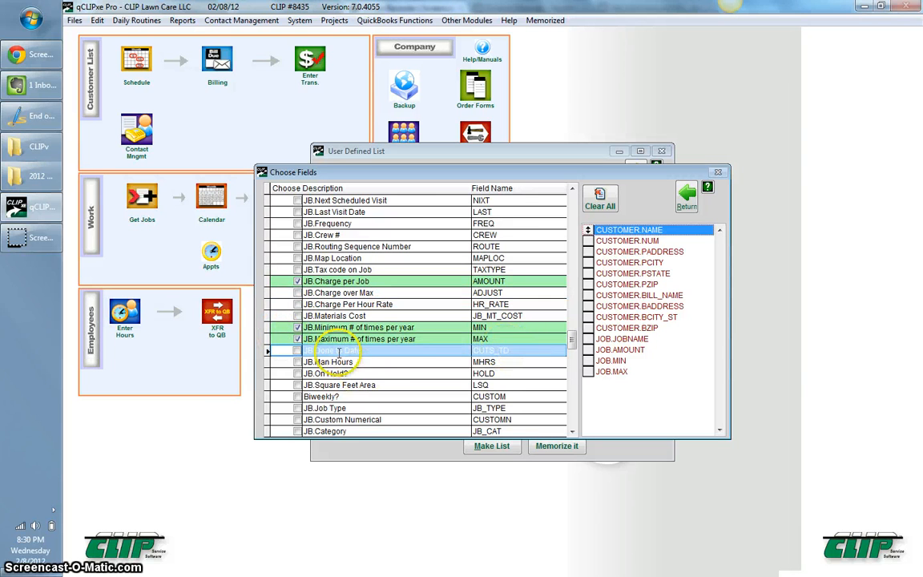
scroll(313, 280, "down", 2)
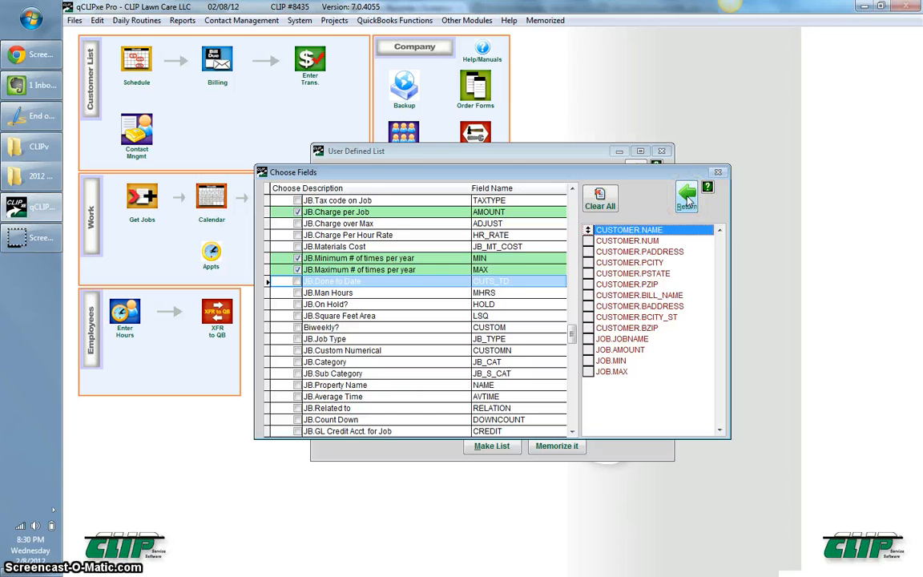
In the Condition Generator, add the condition CU.Customer Status equals 'ACTIVE'.
left_click(687, 198)
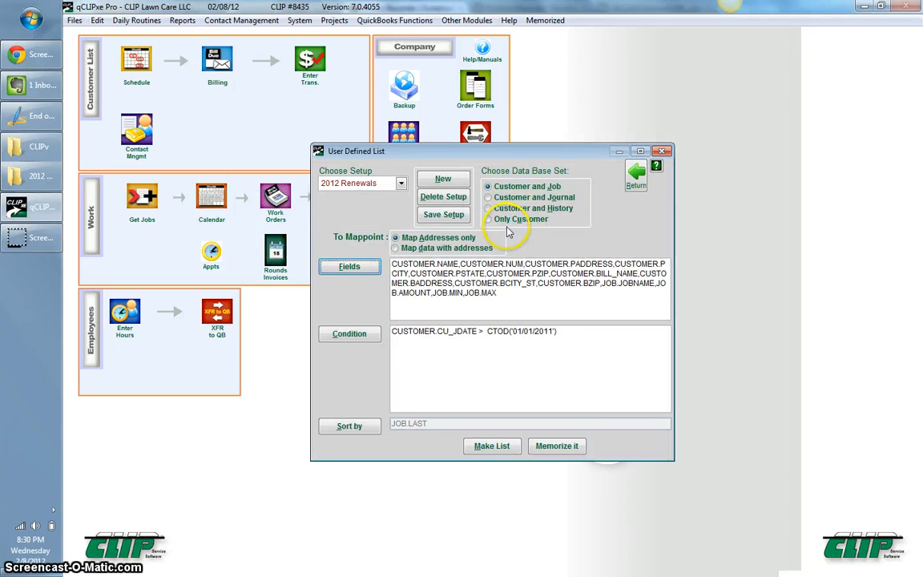
left_click(371, 337)
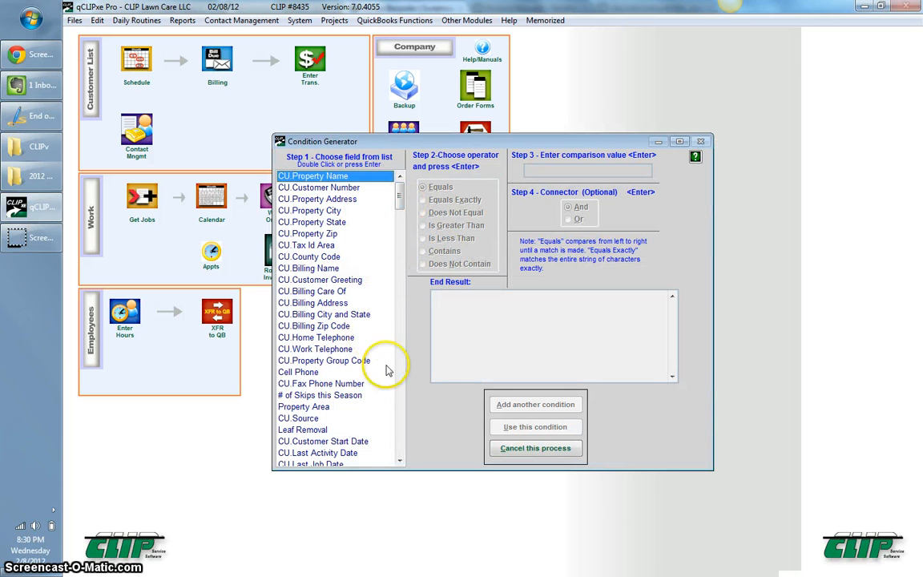
left_click(399, 464)
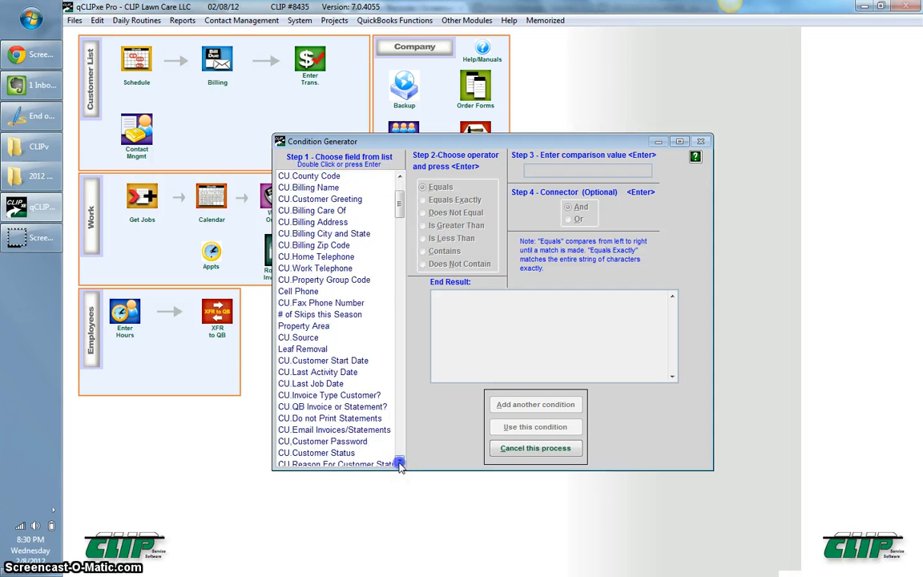
left_click(349, 419)
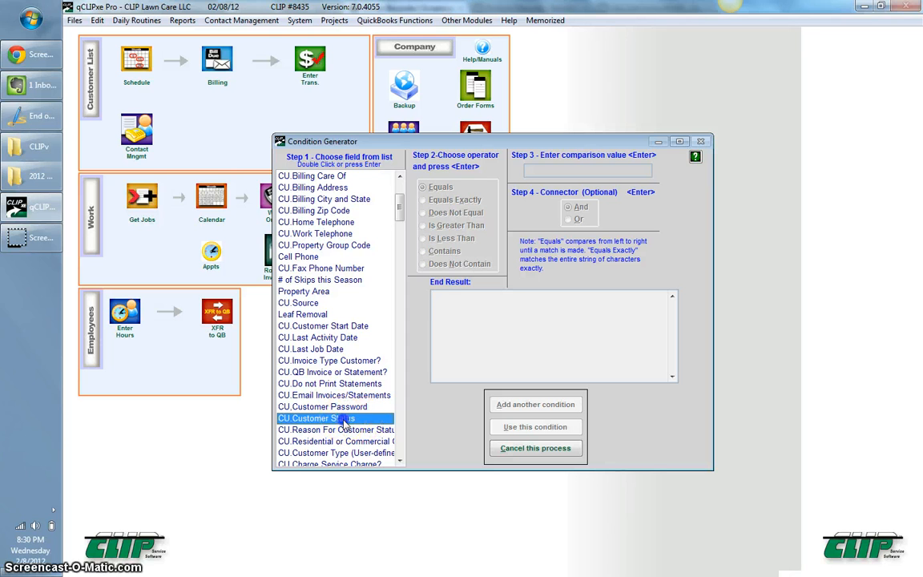
double_click(346, 423)
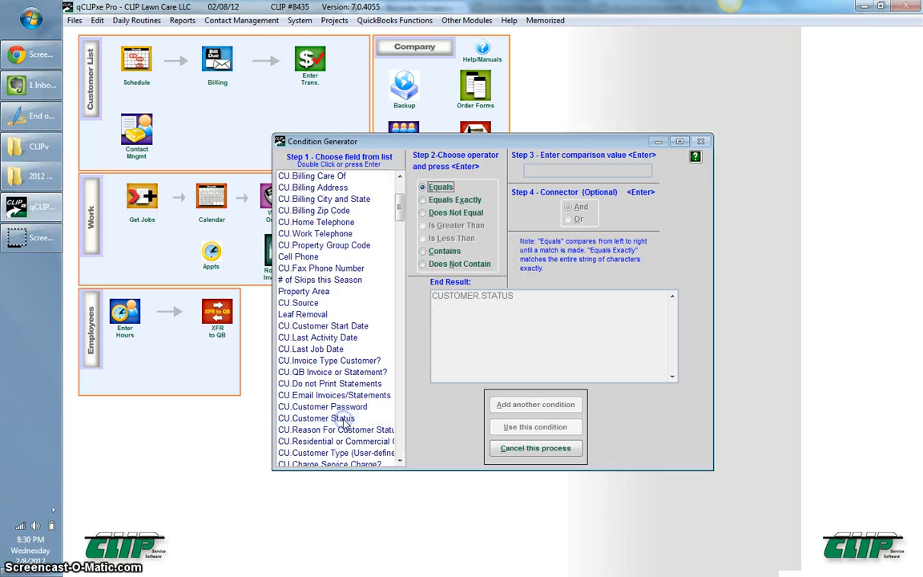
double_click(441, 187)
left_click(561, 172)
key("Caps_Lock")
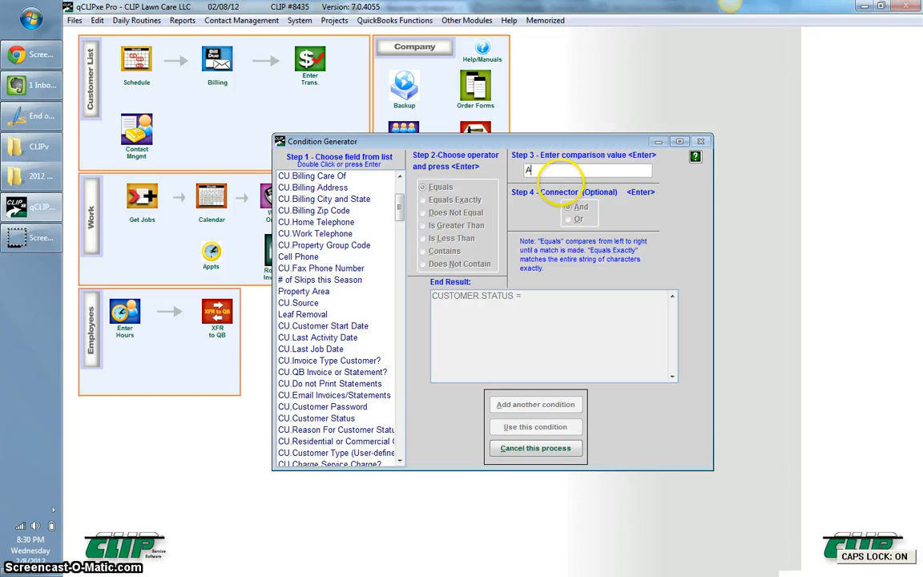
type("ACTIVE")
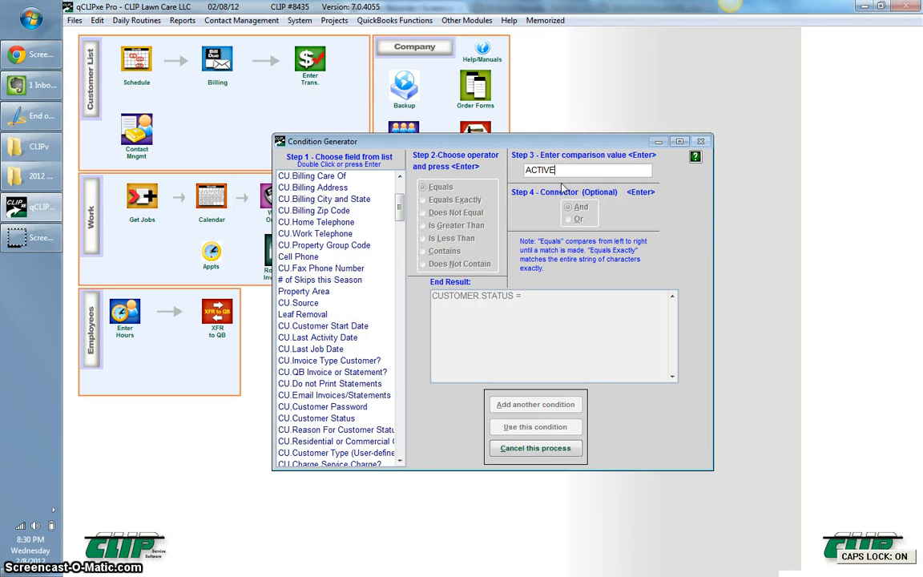
key("Caps_Lock")
key("Return")
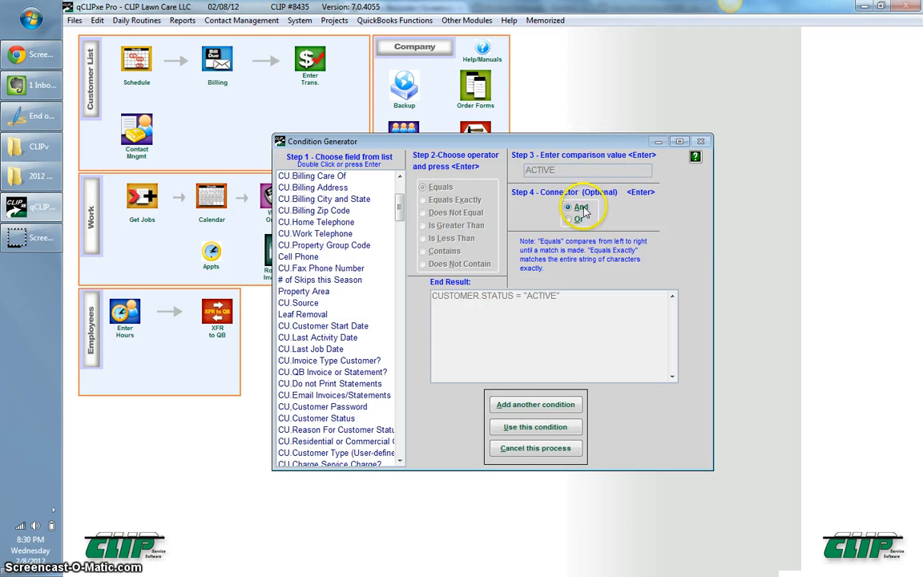
Add an AND condition requiring JB.Job Number to equal 1.
left_click(536, 405)
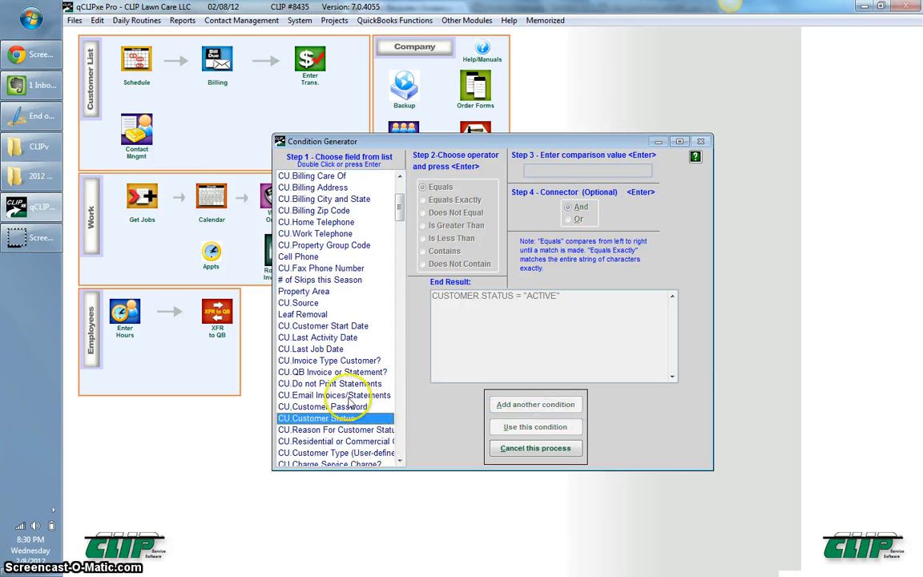
scroll(331, 359, "down", 7)
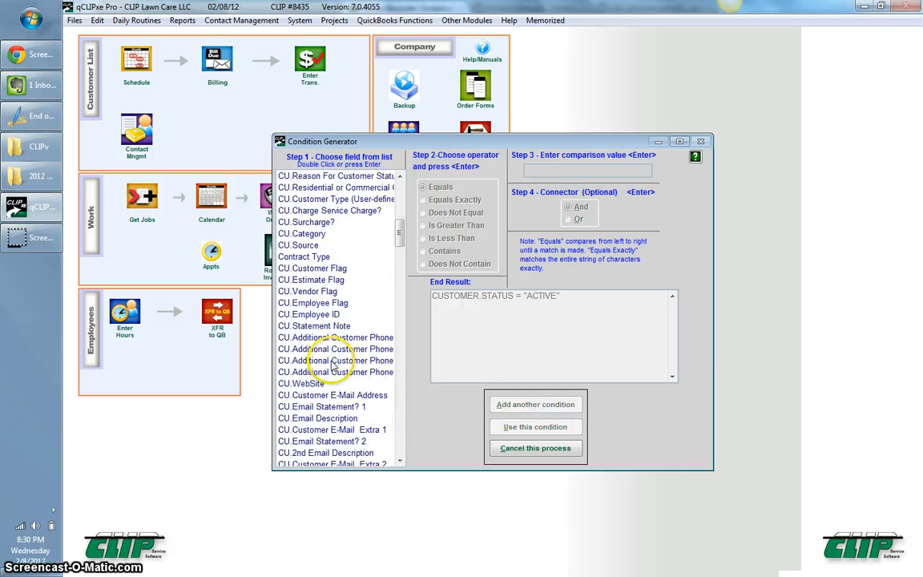
scroll(331, 362, "down", 14)
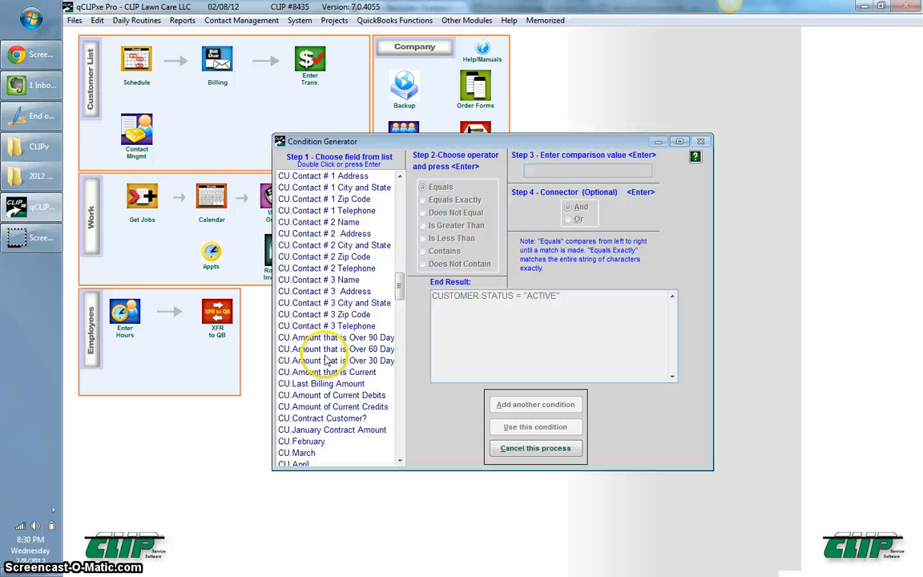
scroll(325, 360, "down", 14)
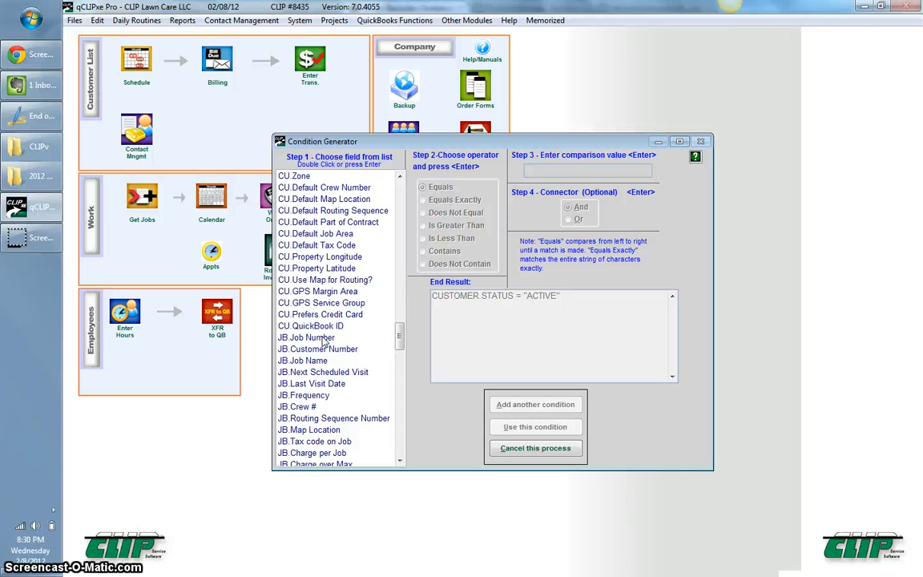
double_click(324, 339)
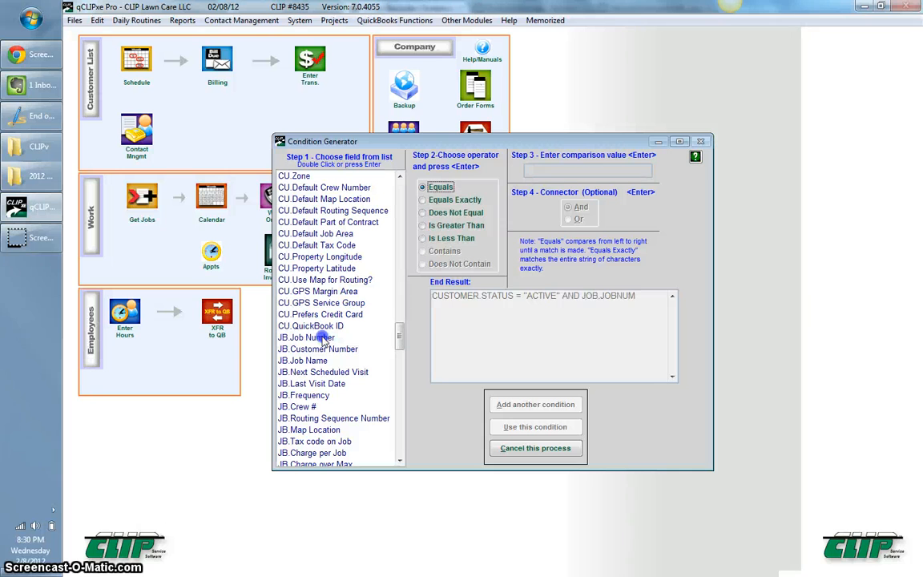
double_click(442, 188)
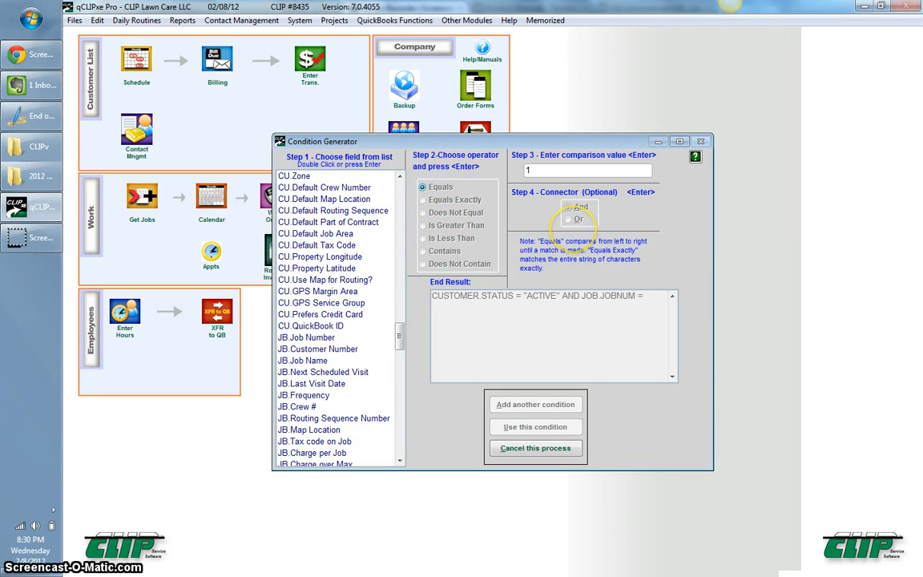
type("1")
key("Return")
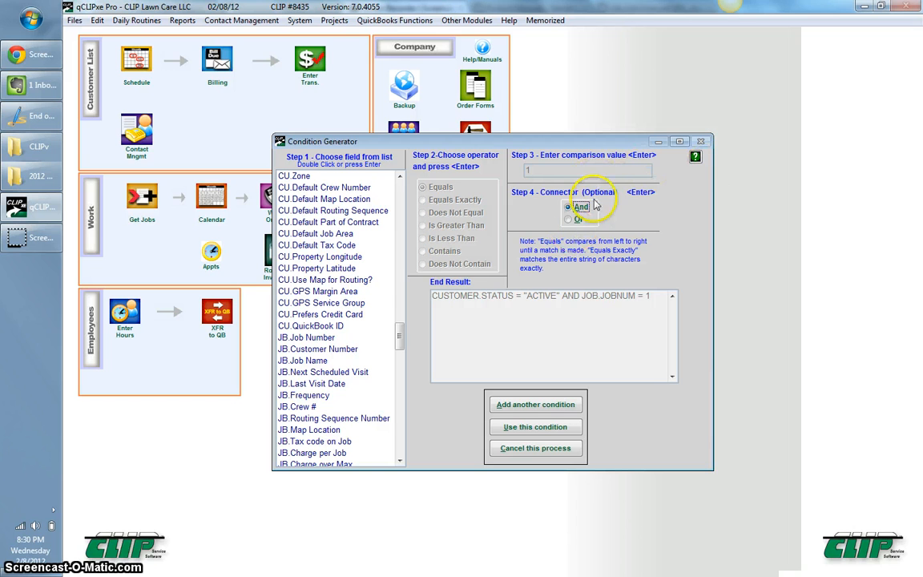
left_click(539, 407)
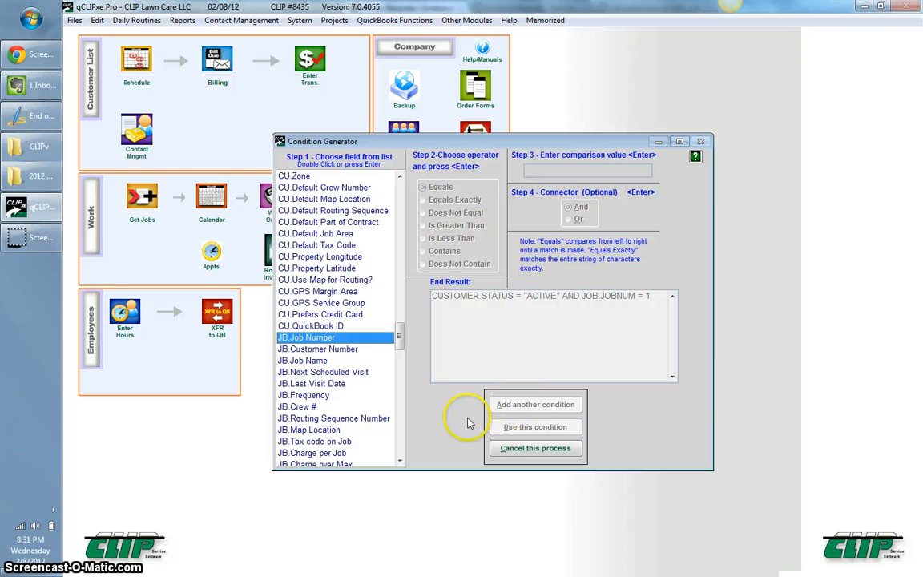
Add the condition JB.Last Visit Date is greater than 09/01/2011.
double_click(340, 386)
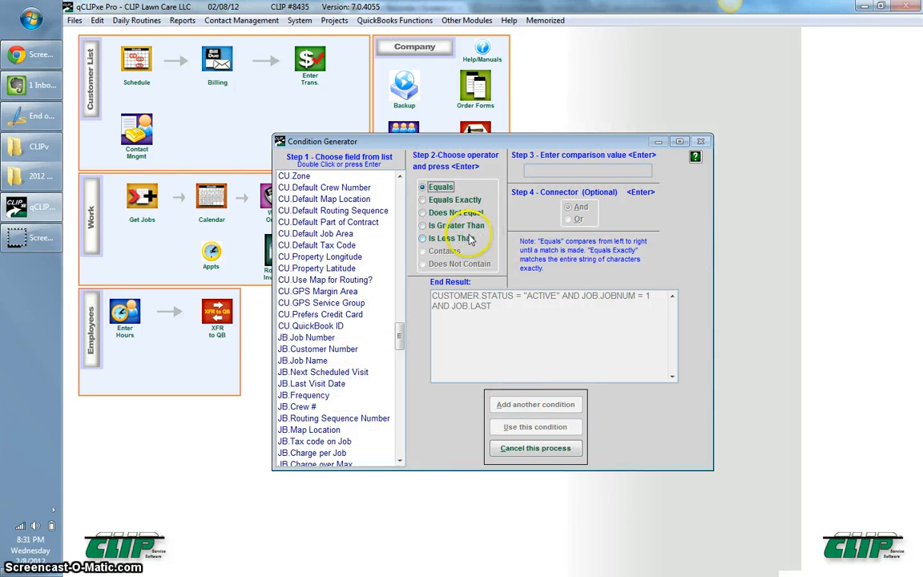
double_click(424, 225)
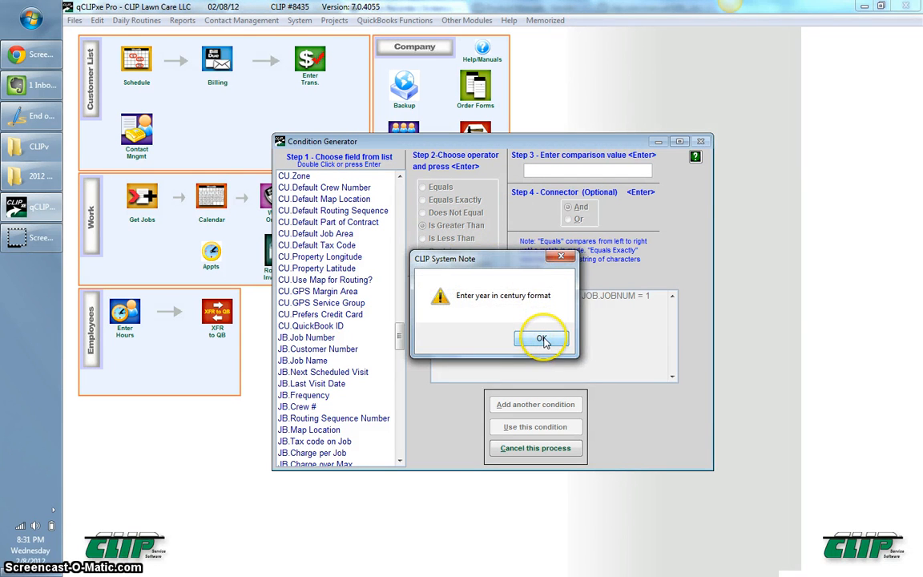
left_click(542, 341)
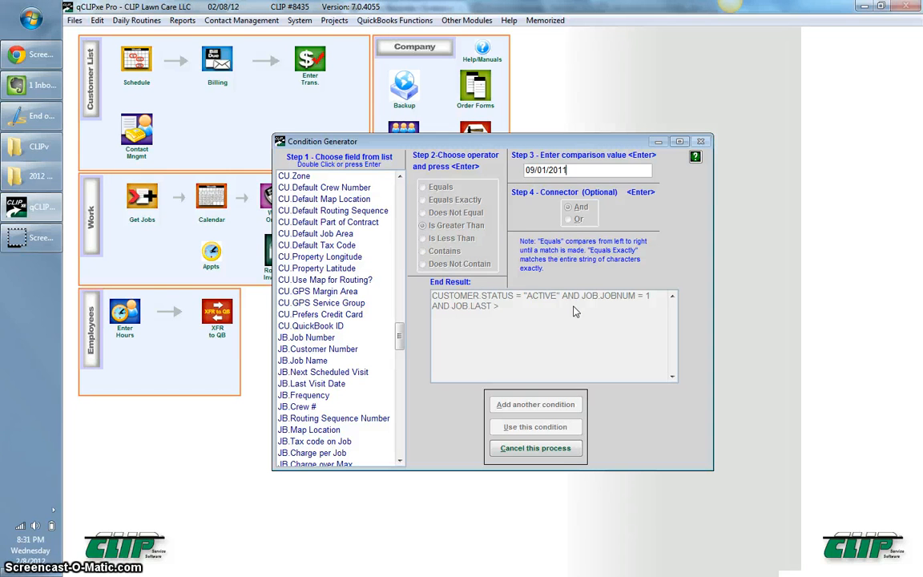
key("Return")
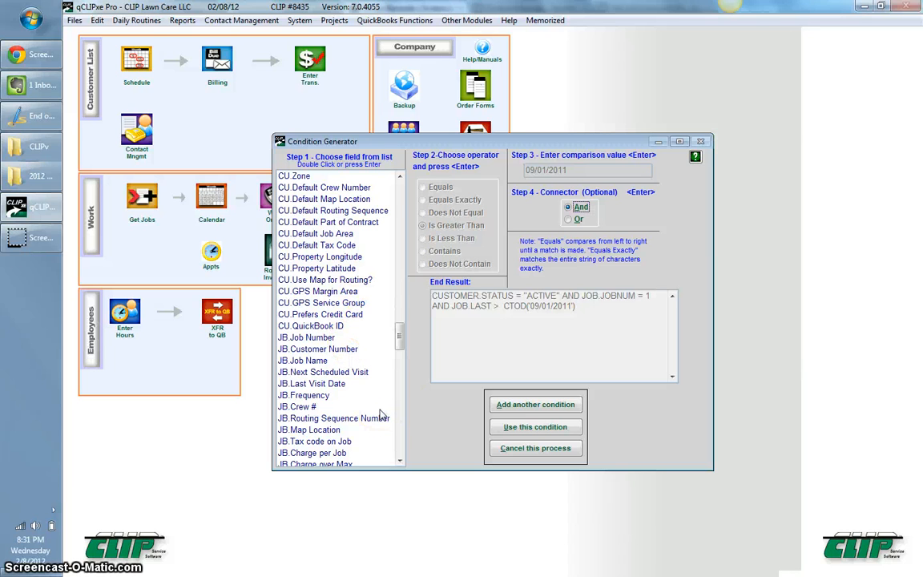
Apply the condition, save the 2012 Renewals setup, and make the list as an Excel sheet.
left_click(545, 429)
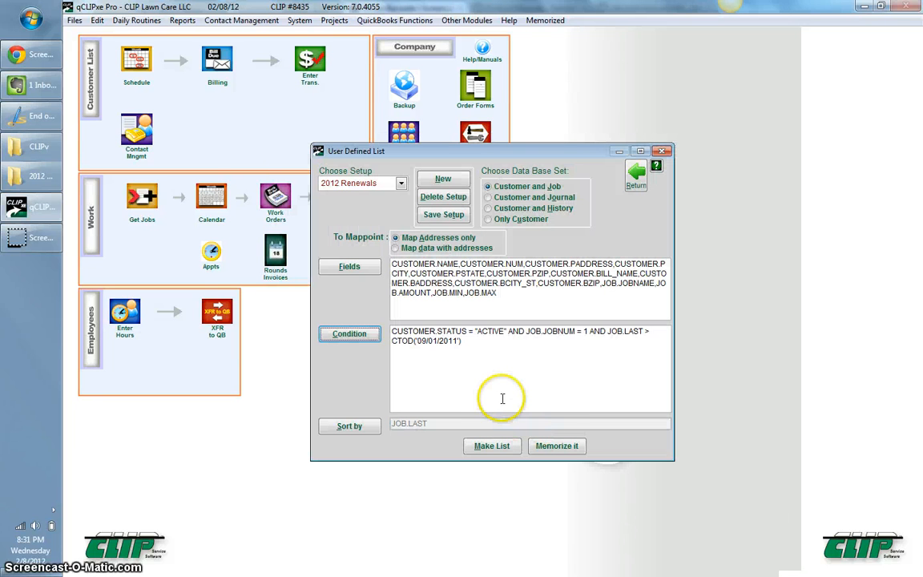
left_click(504, 449)
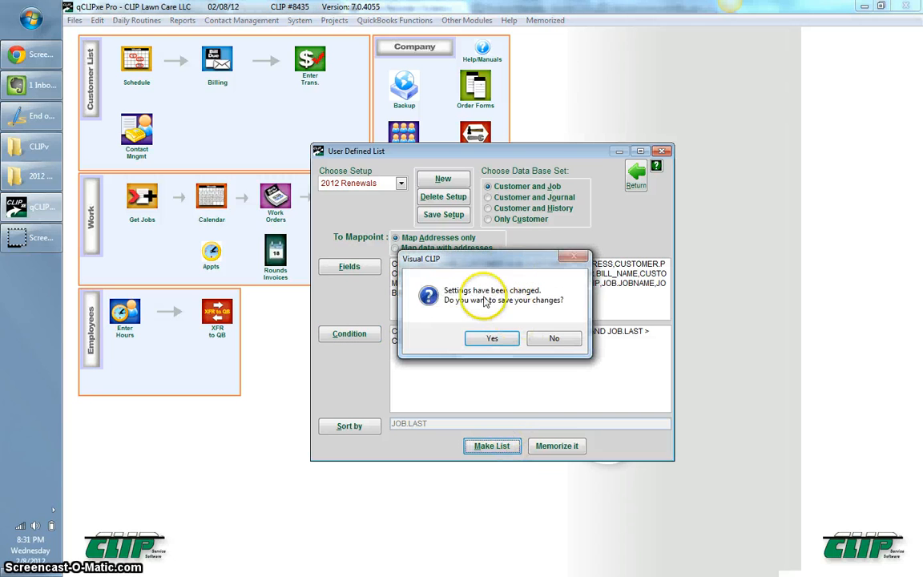
left_click(494, 339)
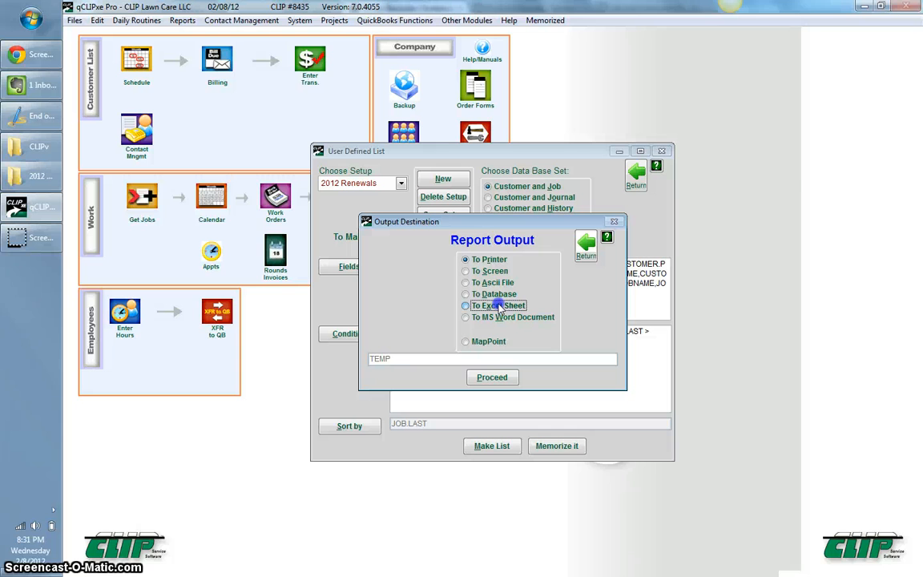
left_click(495, 377)
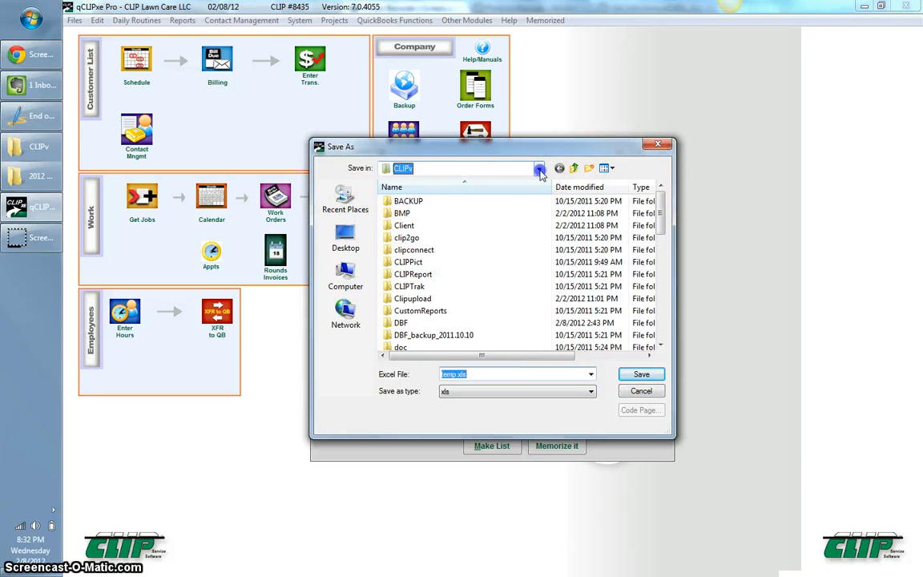
Browse the Save As location to My Documents > My Dropbox > 2012 Renewals.
left_click(481, 168)
left_click(439, 214)
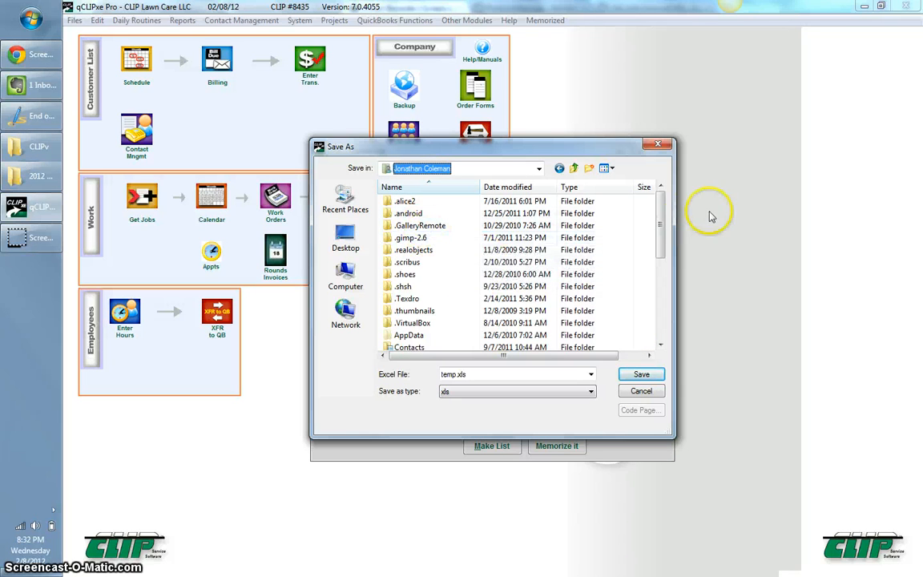
left_click_drag(659, 276, 655, 324)
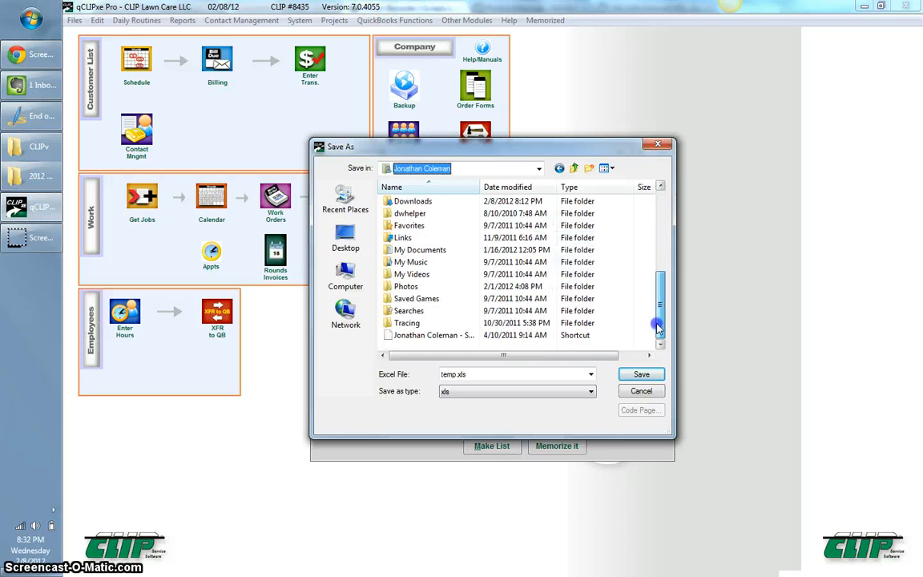
double_click(433, 251)
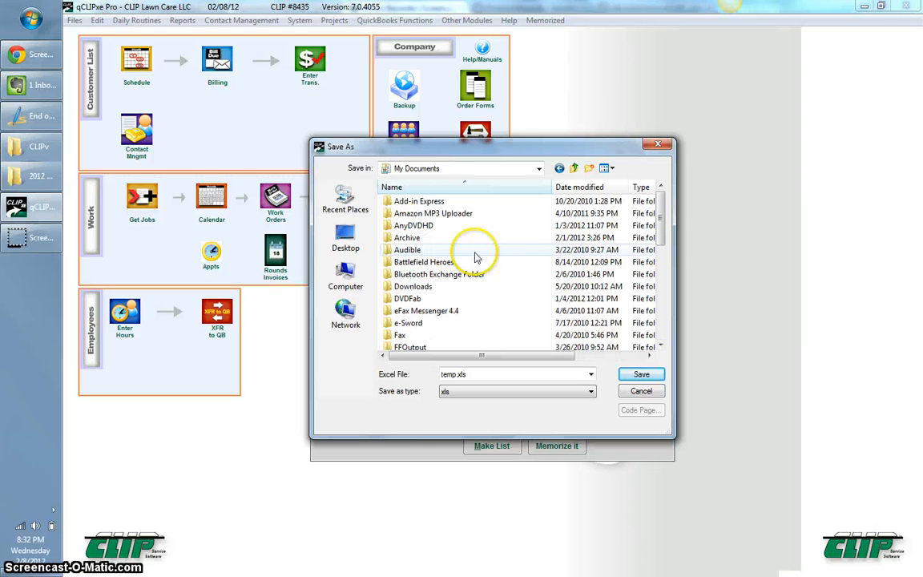
left_click_drag(665, 227, 661, 298)
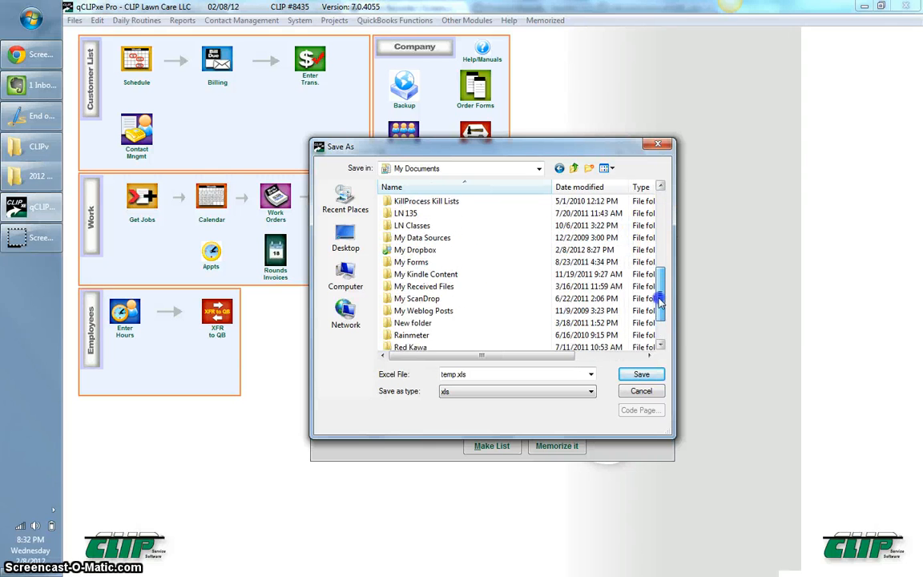
double_click(457, 249)
left_click(447, 216)
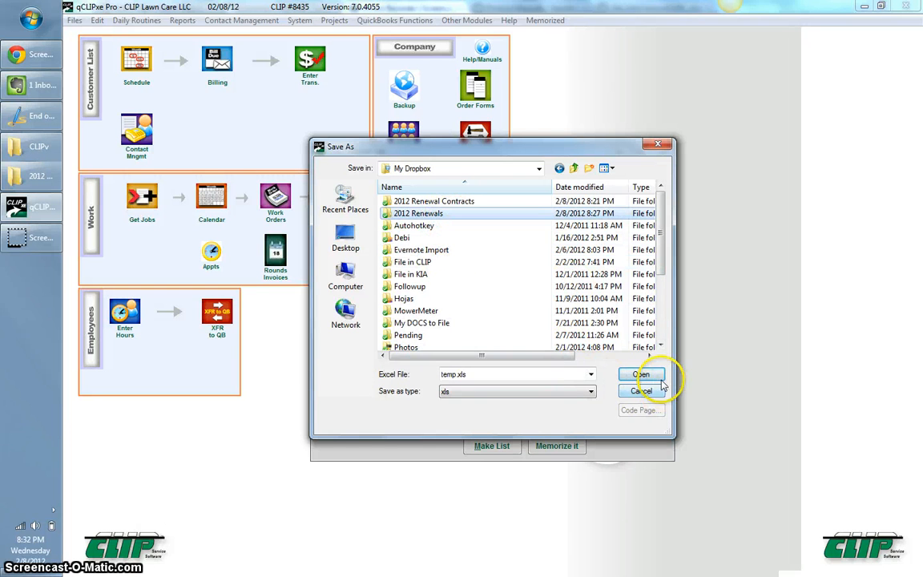
left_click(644, 374)
Replace temp.xls with the name '2012 RENEWAL PROPOSAL SPREADSHEET' and save the file.
left_click(515, 371)
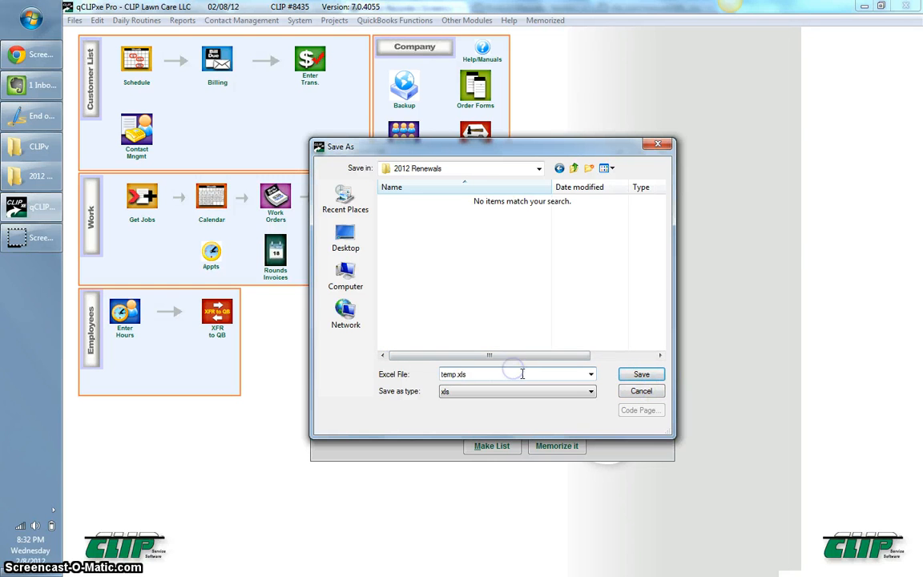
left_click_drag(528, 373, 379, 375)
type("2012 RENWAL")
key("BackSpace")
key("BackSpace")
key("BackSpace")
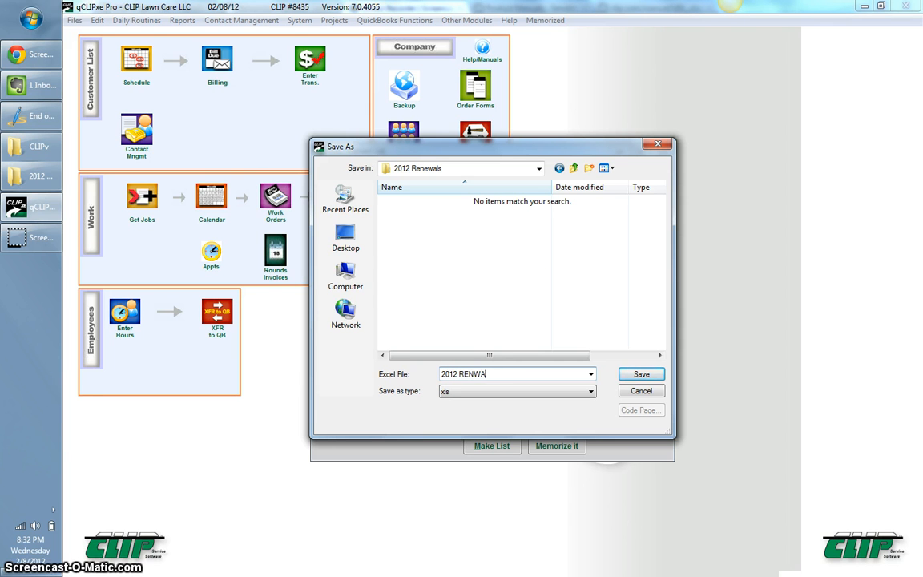
type("EWAL PROPOSAL SPREA")
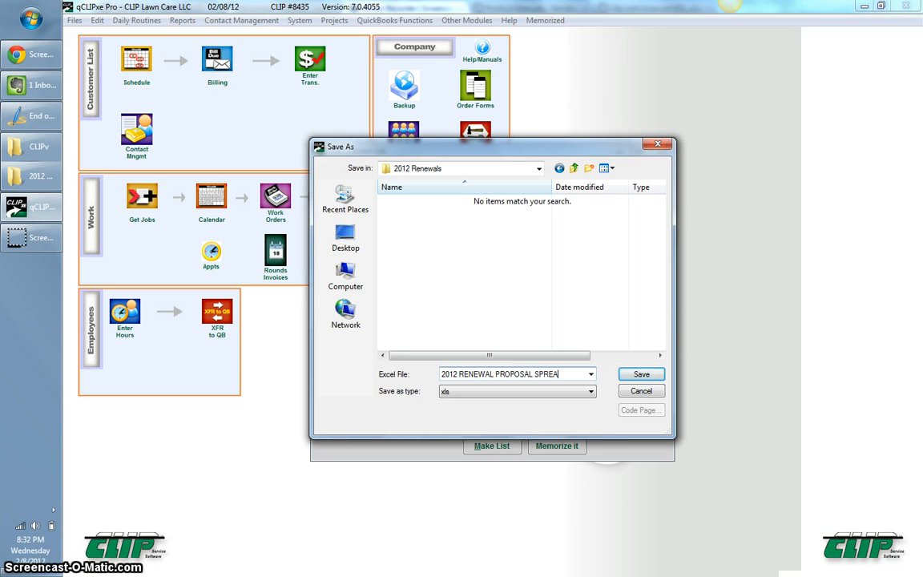
type("ET")
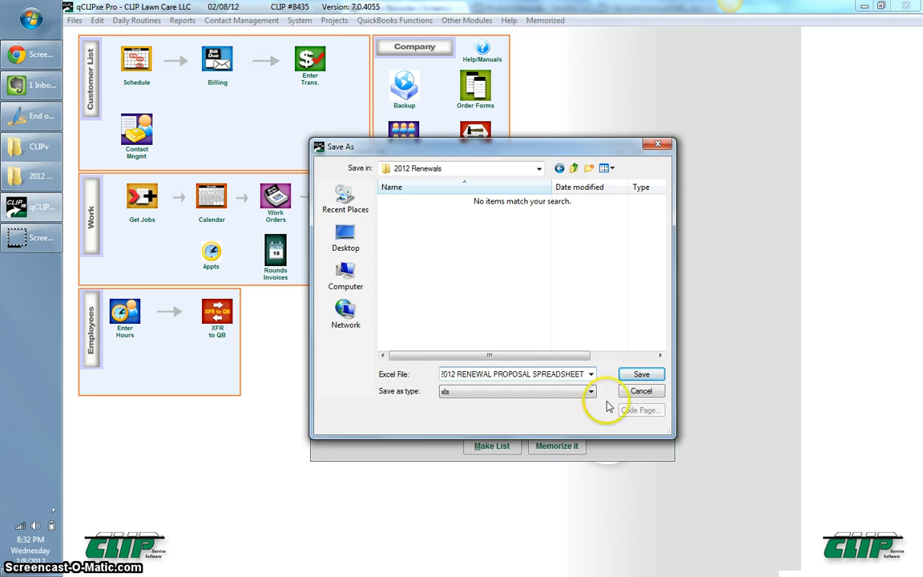
left_click(641, 377)
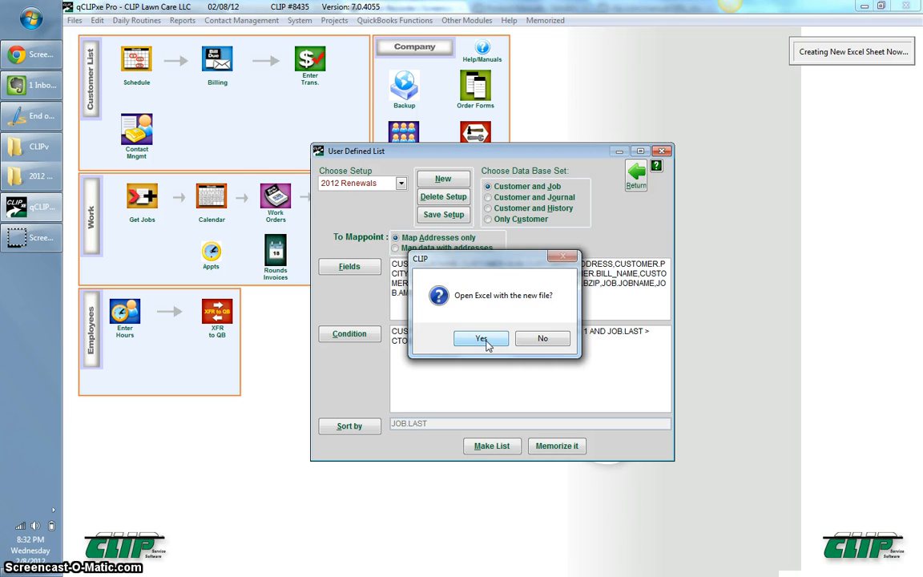
Open 2012 RENEWAL PROPOSAL SPREADSHEET.XLS in Excel and scroll down through the exported customer rows.
left_click(485, 340)
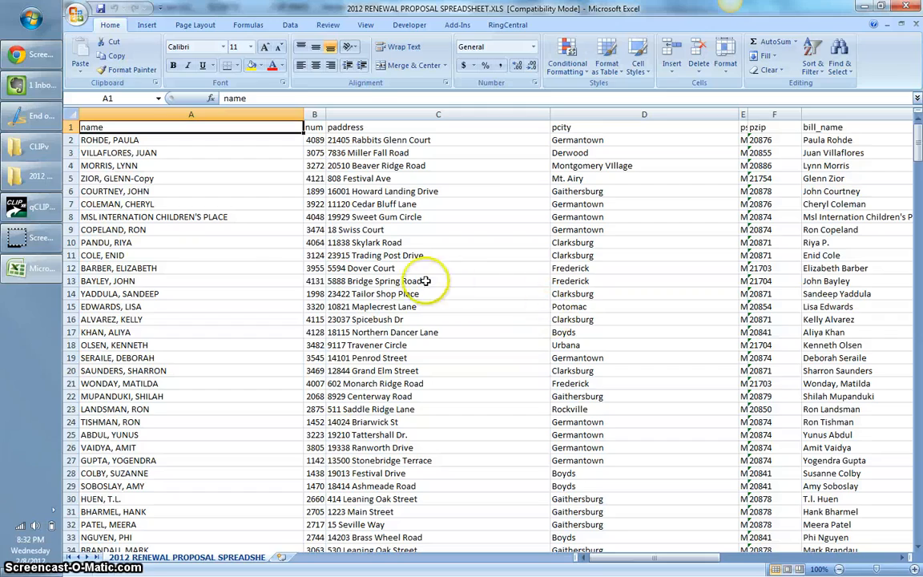
left_click(275, 268)
scroll(275, 269, "down", 20)
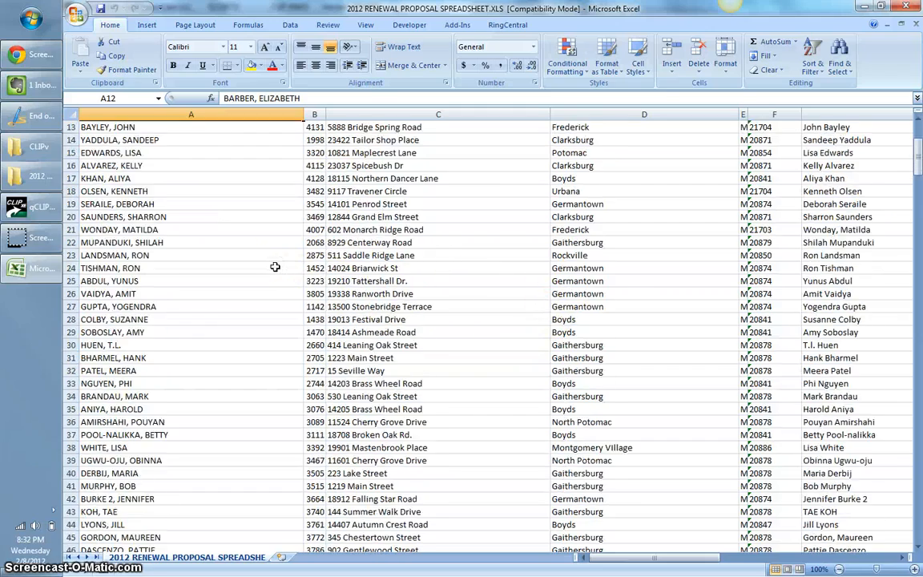
scroll(274, 268, "down", 20)
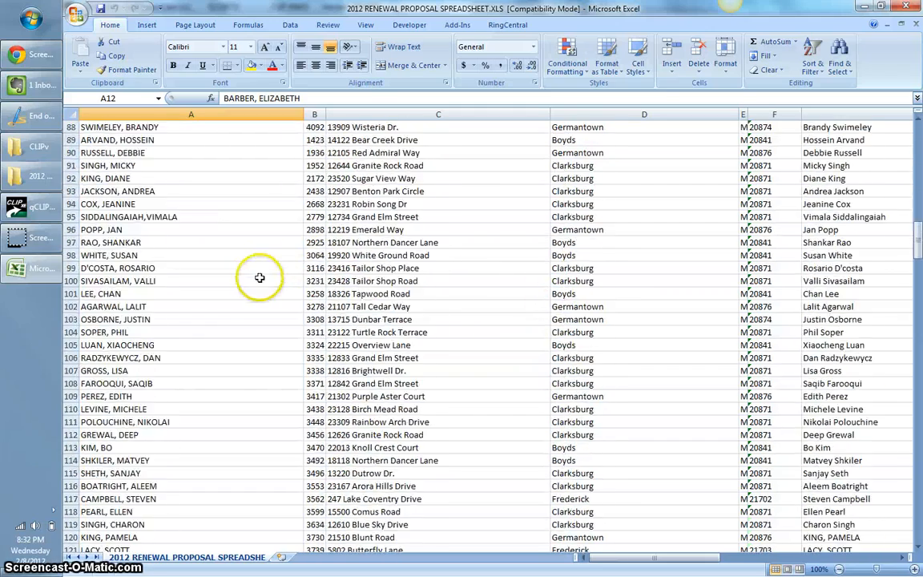
scroll(247, 296, "down", 20)
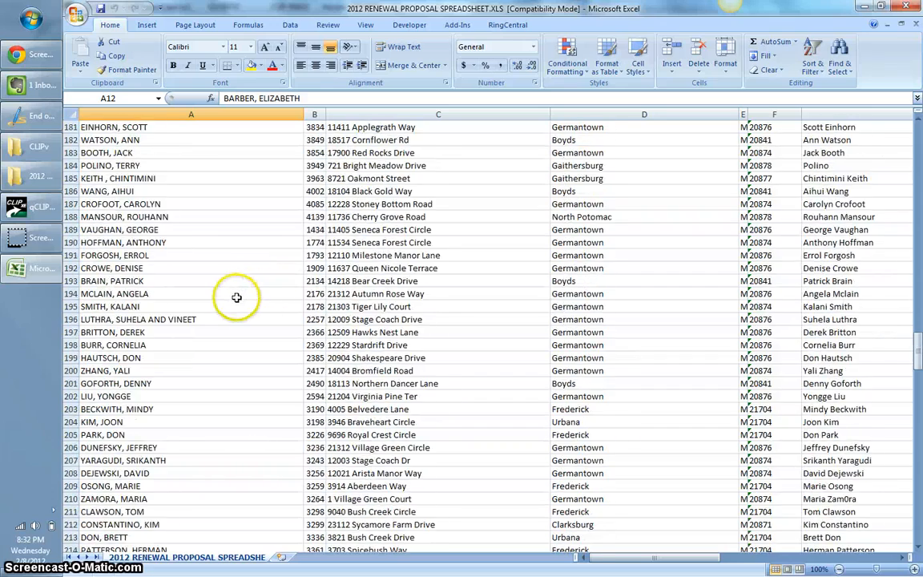
scroll(238, 306, "down", 20)
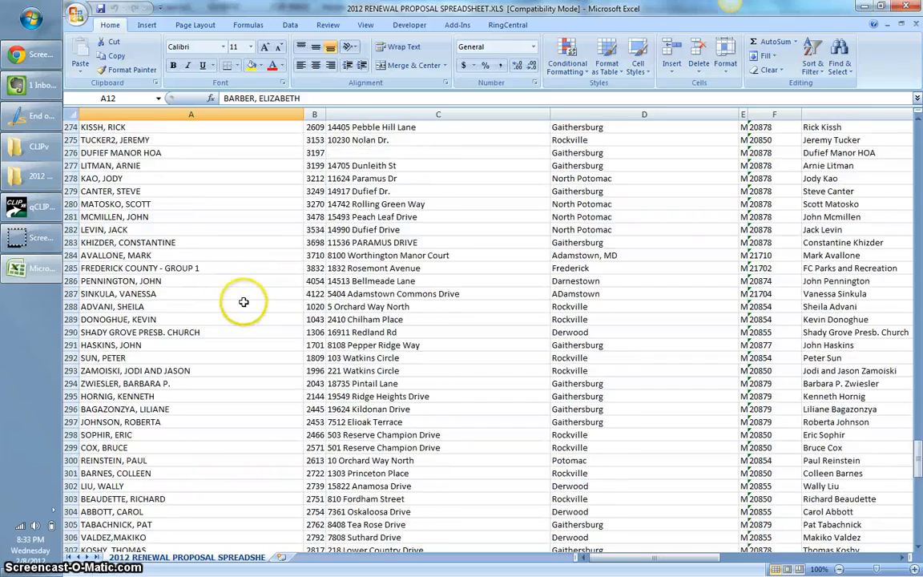
scroll(254, 306, "down", 4)
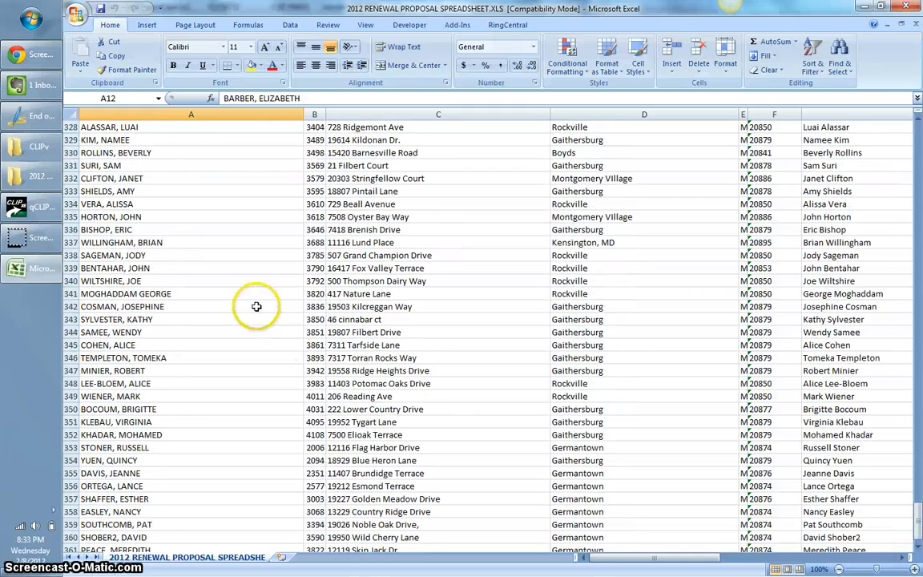
Inspect row 350's later columns, including the 31.2 value in column L and column M.
left_click(336, 409)
key("Right")
key("Right")
key("Right")
key("Right")
key("Right")
key("Right")
key("Right")
key("Right")
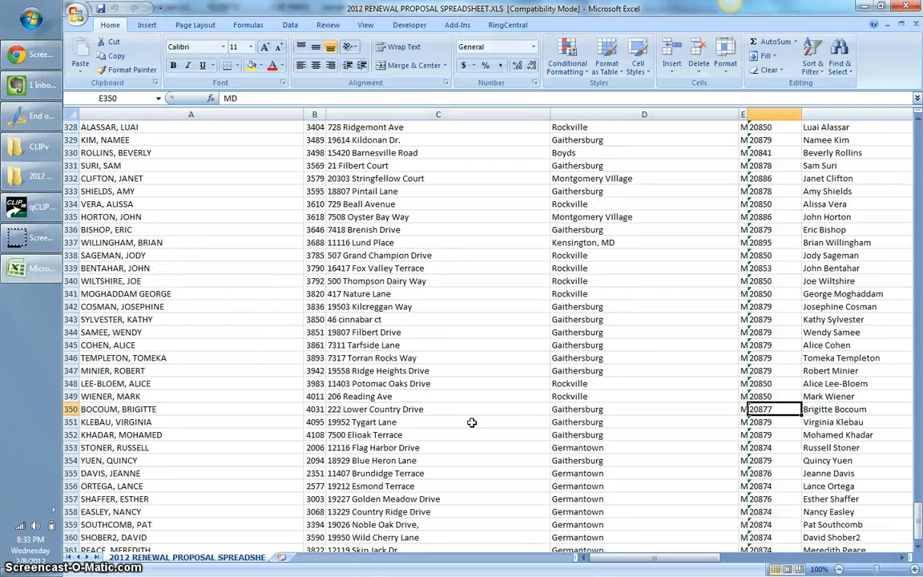
key("Right")
key("Right")
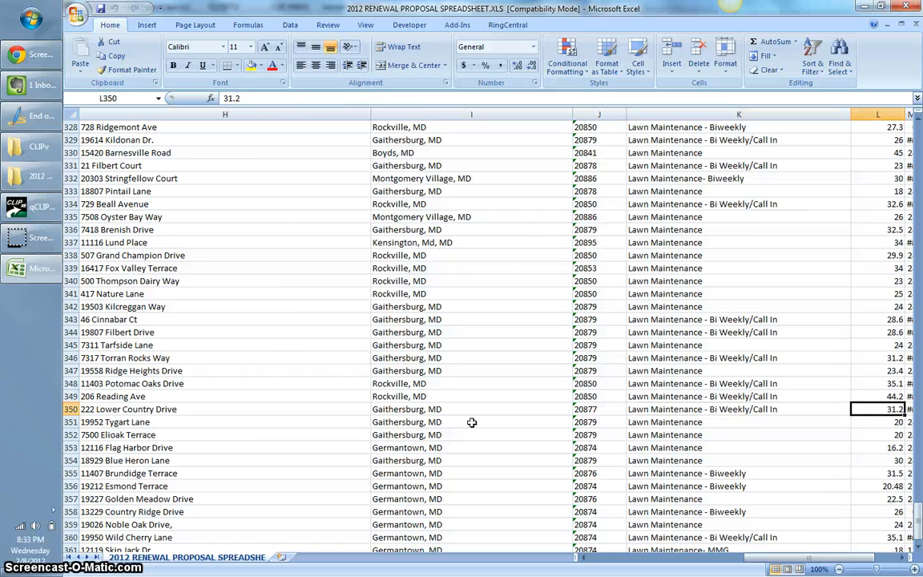
key("Left")
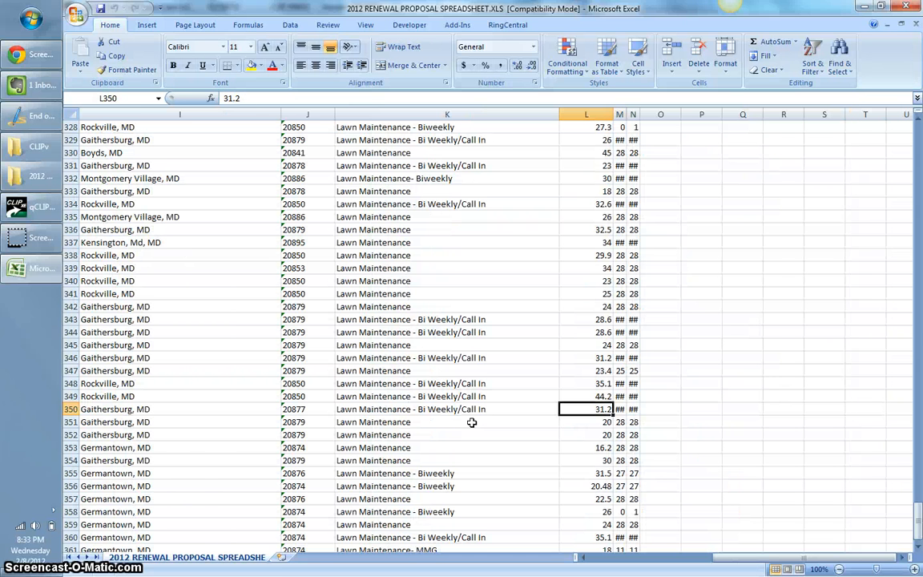
key("Right")
key("Down")
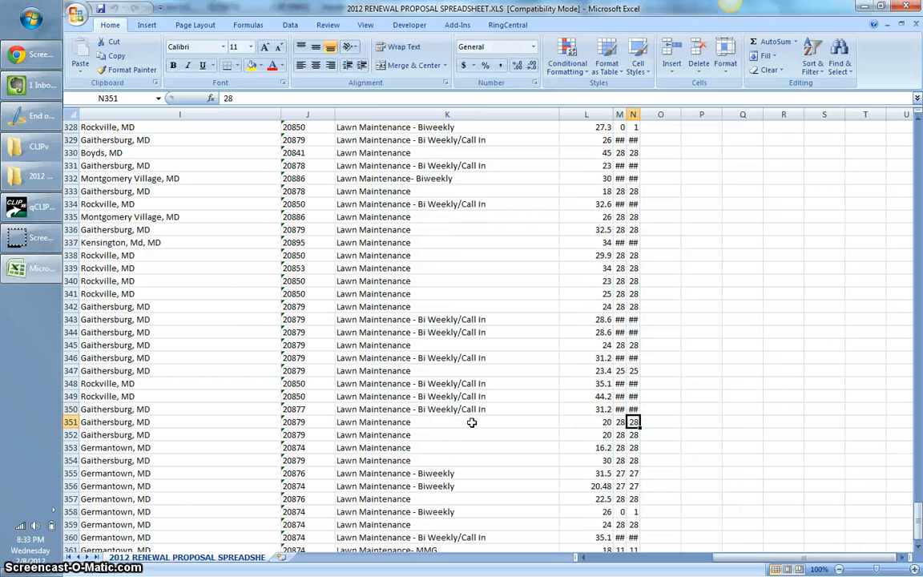